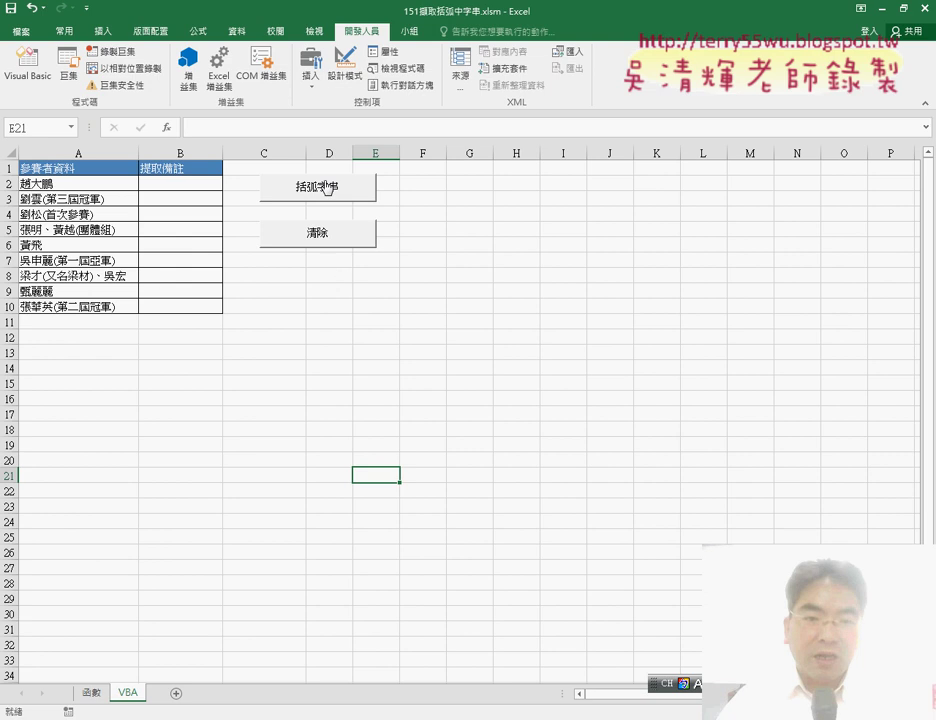
Test the 括弧字串 and 清除 buttons to fill and clear column B, then select B2
click(312, 186)
click(317, 243)
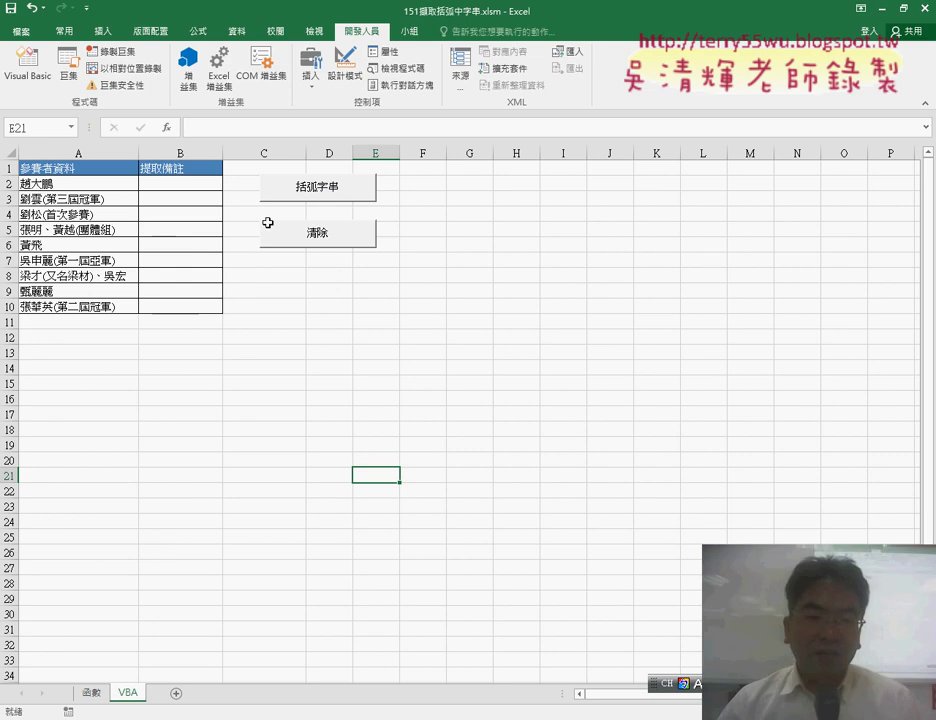
click(197, 184)
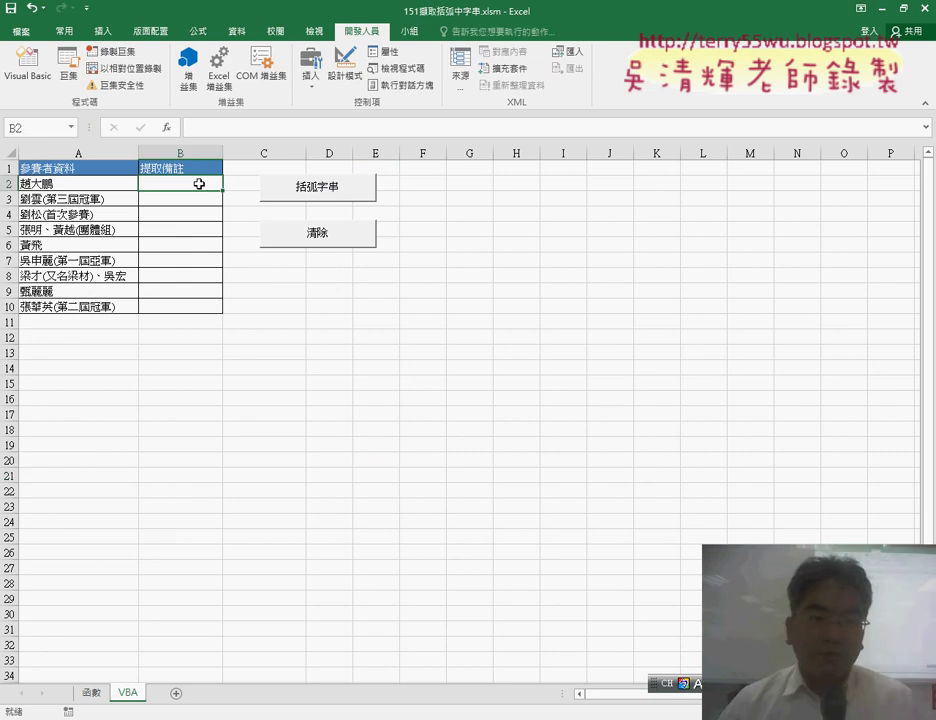
Open the VBA editor, move it aside, and bring up the macro list with 括弧字串 and 清除
click(27, 60)
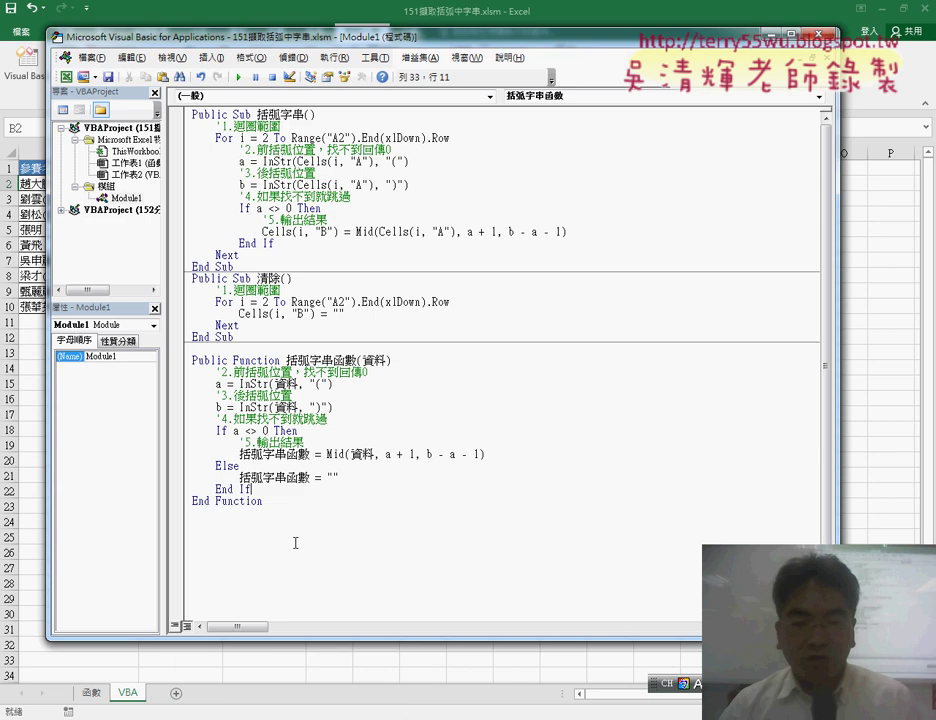
drag(295, 543, 192, 360)
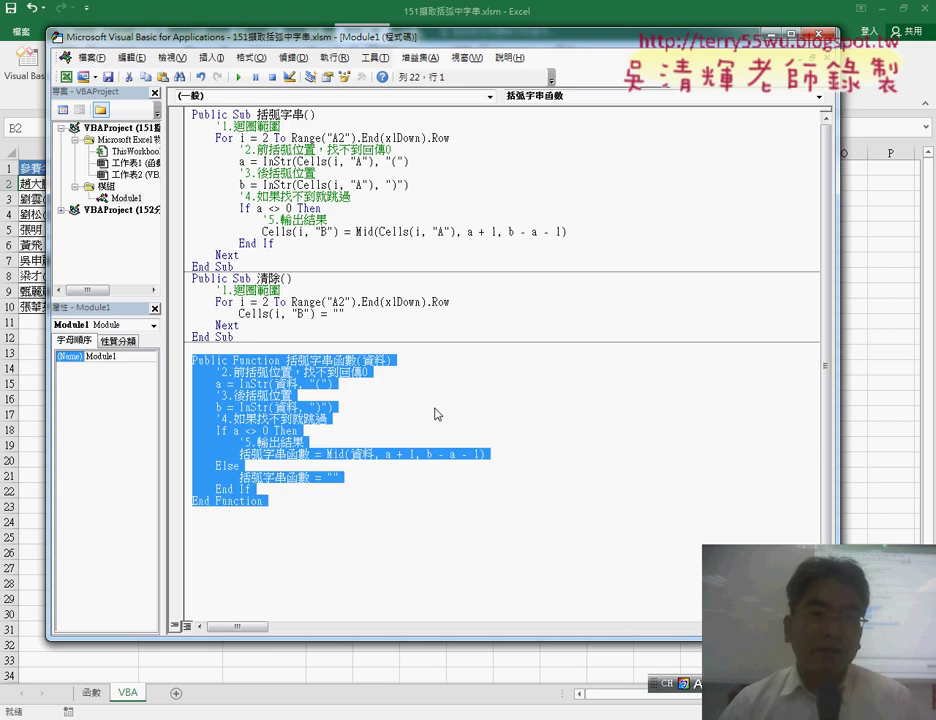
mouse_move(313, 43)
mouse_down()
mouse_move(527, 67)
mouse_move(484, 59)
mouse_up()
click(604, 405)
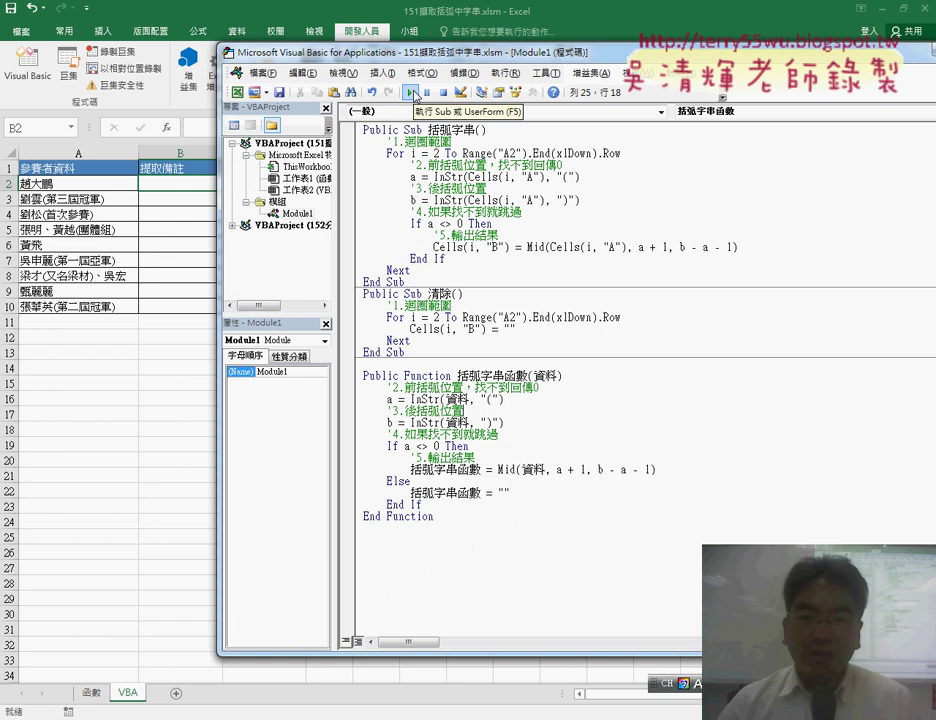
click(412, 93)
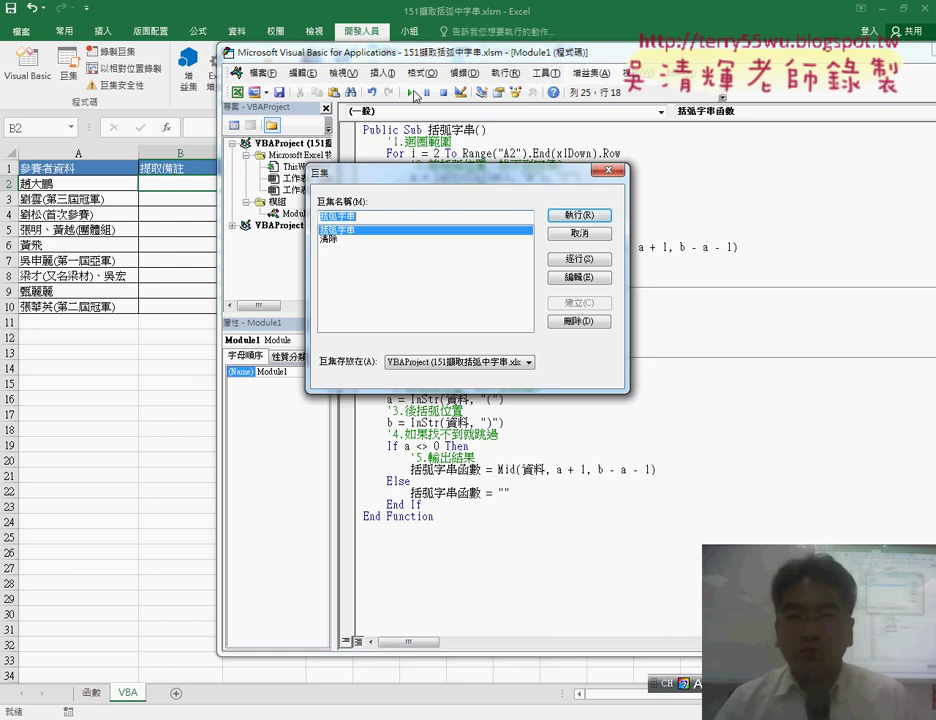
Run the 括弧字串 macro to fill column B, then run 清除 to empty it
click(582, 224)
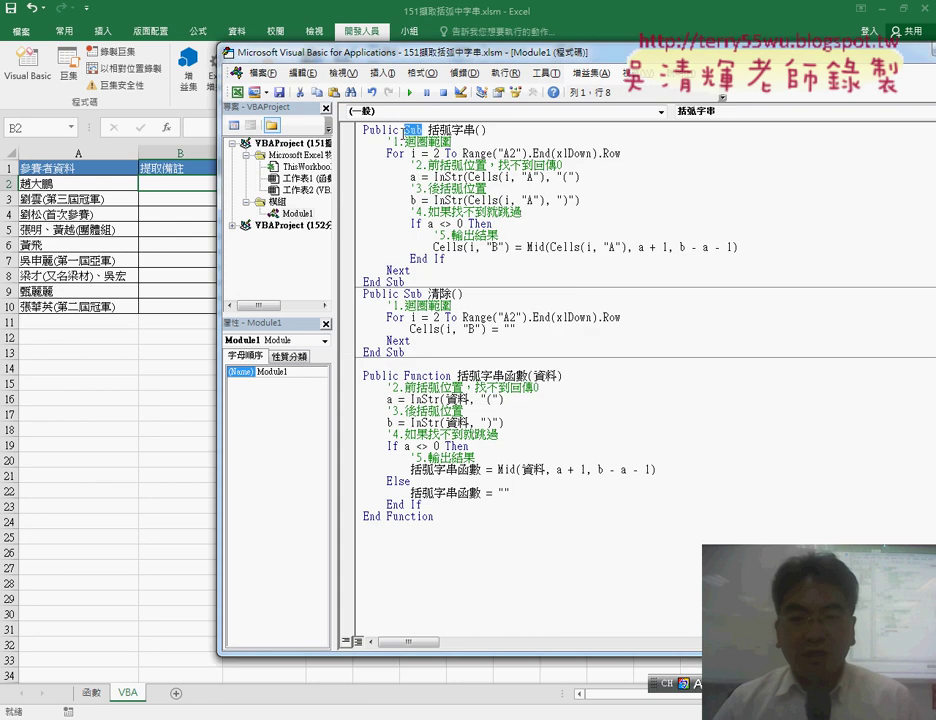
click(410, 176)
click(407, 92)
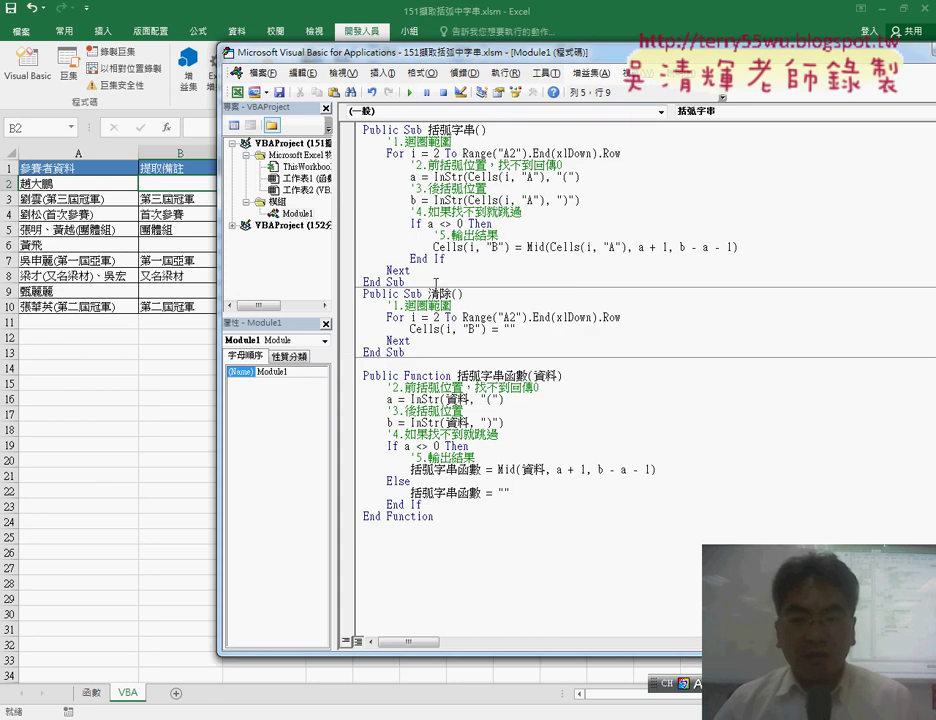
click(446, 317)
click(407, 92)
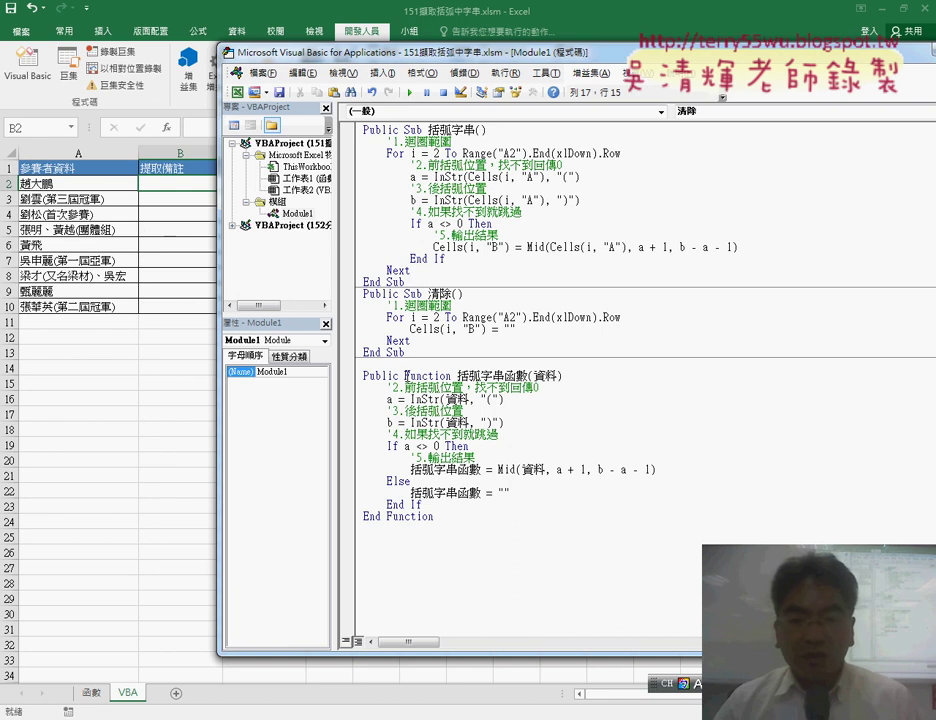
Highlight the Function declaration and annotate the Run button, then return the caret to 括弧字串
drag(405, 376, 440, 376)
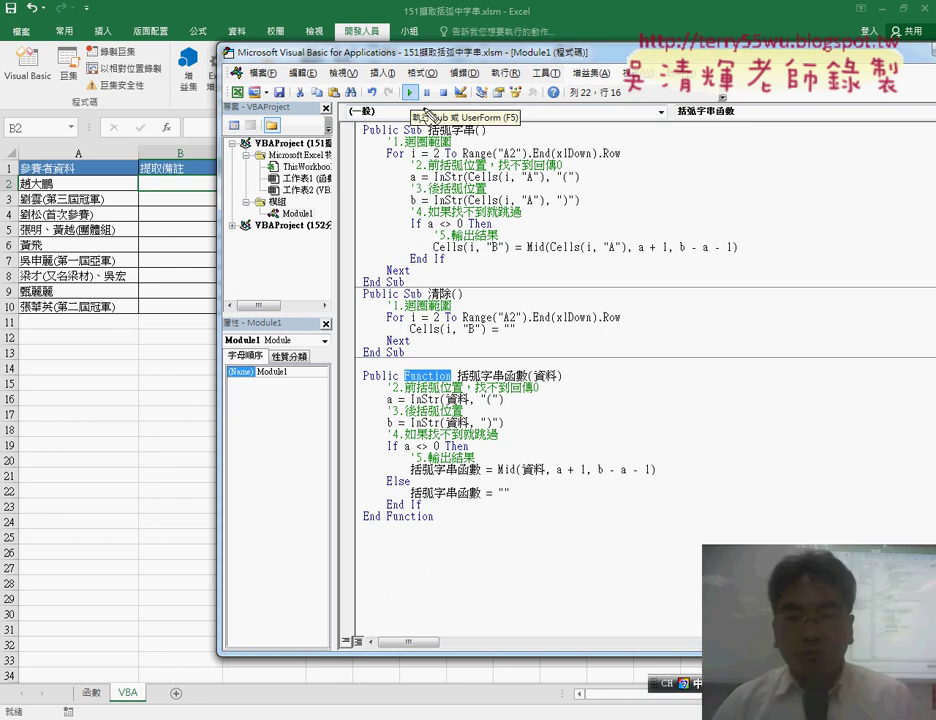
mouse_move(418, 78)
mouse_down()
mouse_move(424, 102)
mouse_move(404, 101)
mouse_move(427, 103)
mouse_up()
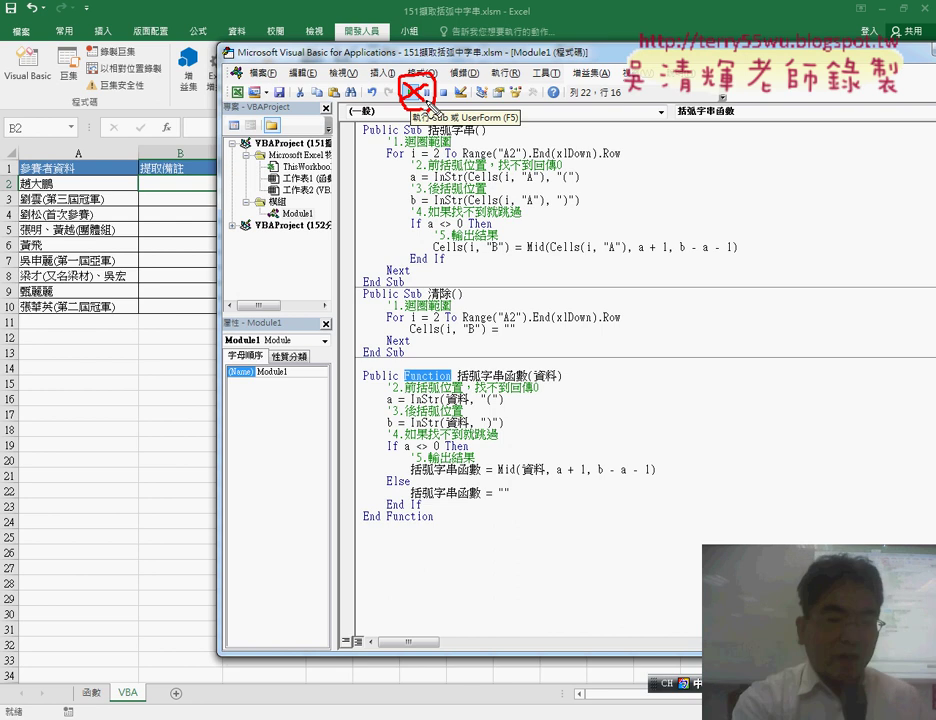
key(Escape)
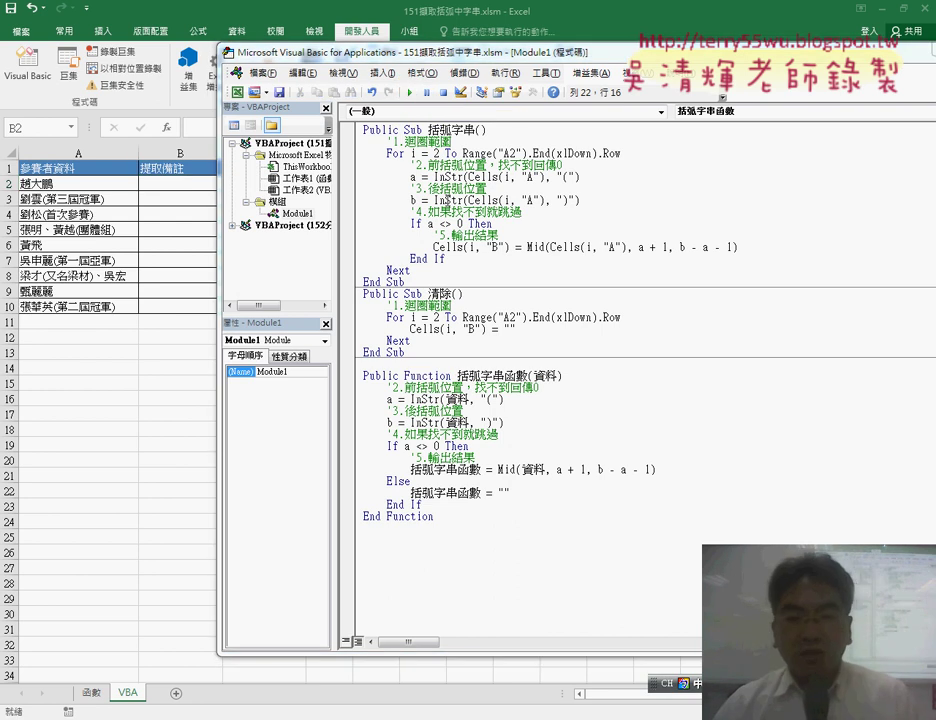
click(446, 199)
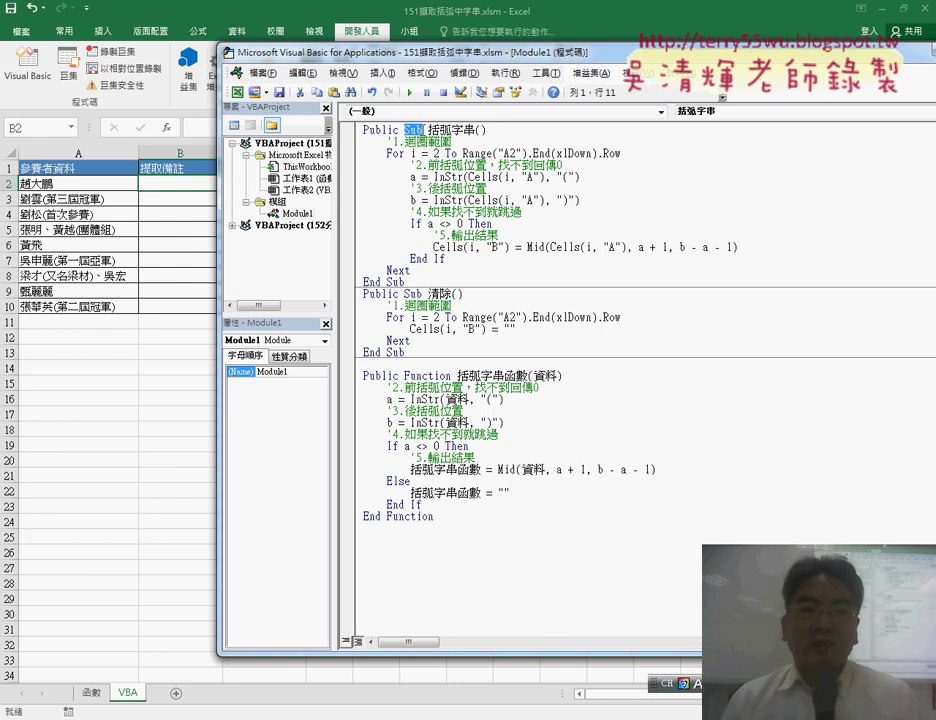
Review the 括弧字串函數 Function declaration, then close the VBA editor and return to the sheet
drag(404, 376, 447, 376)
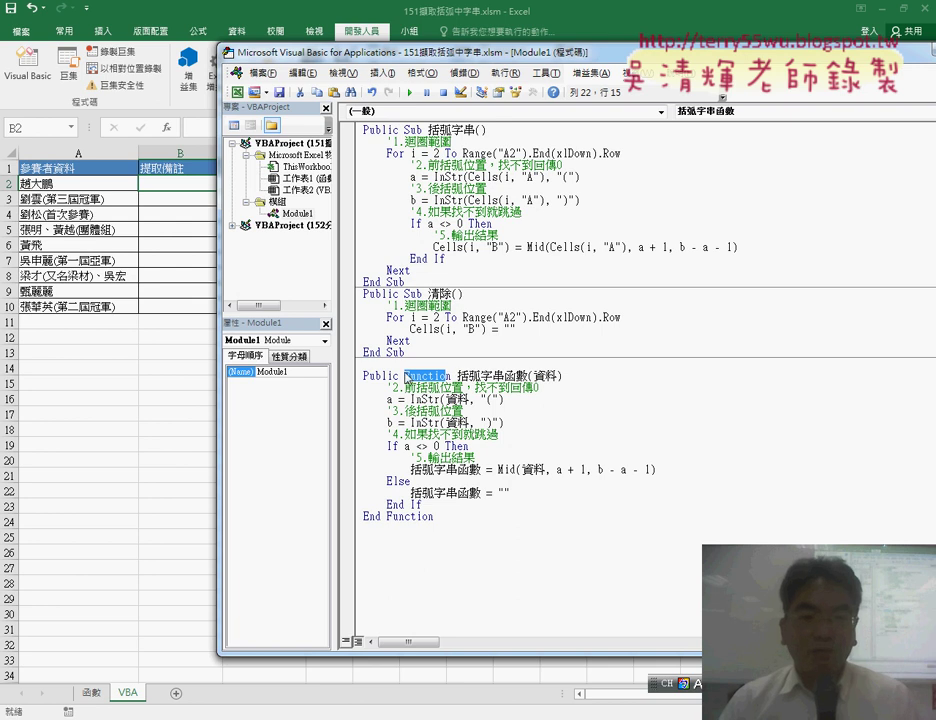
click(177, 178)
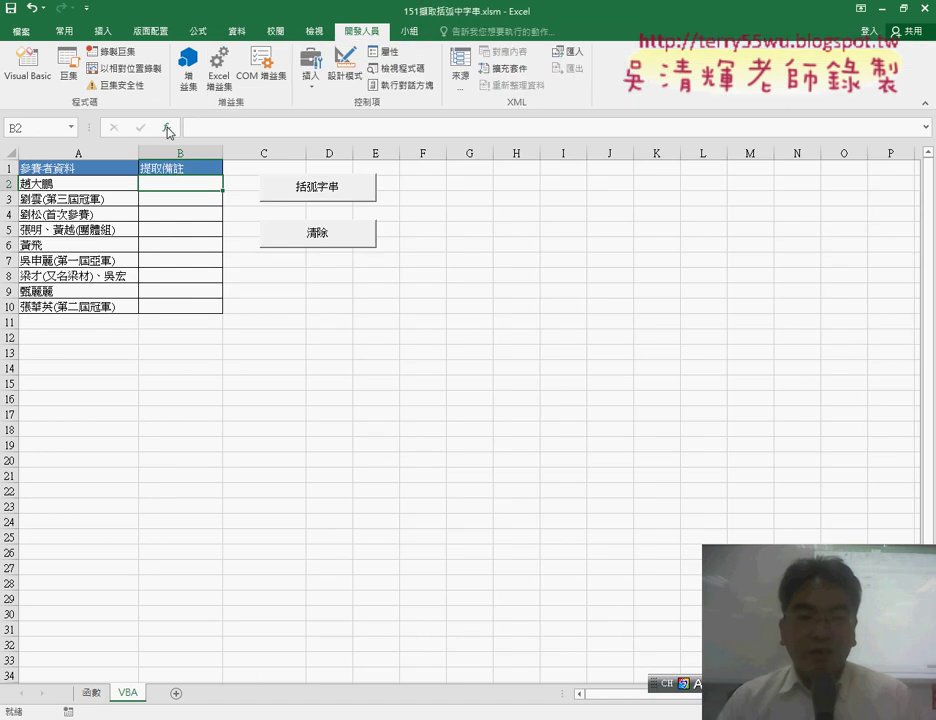
Insert =括弧字串函數(A2) into B2 from the 使用者定義 function category
click(167, 128)
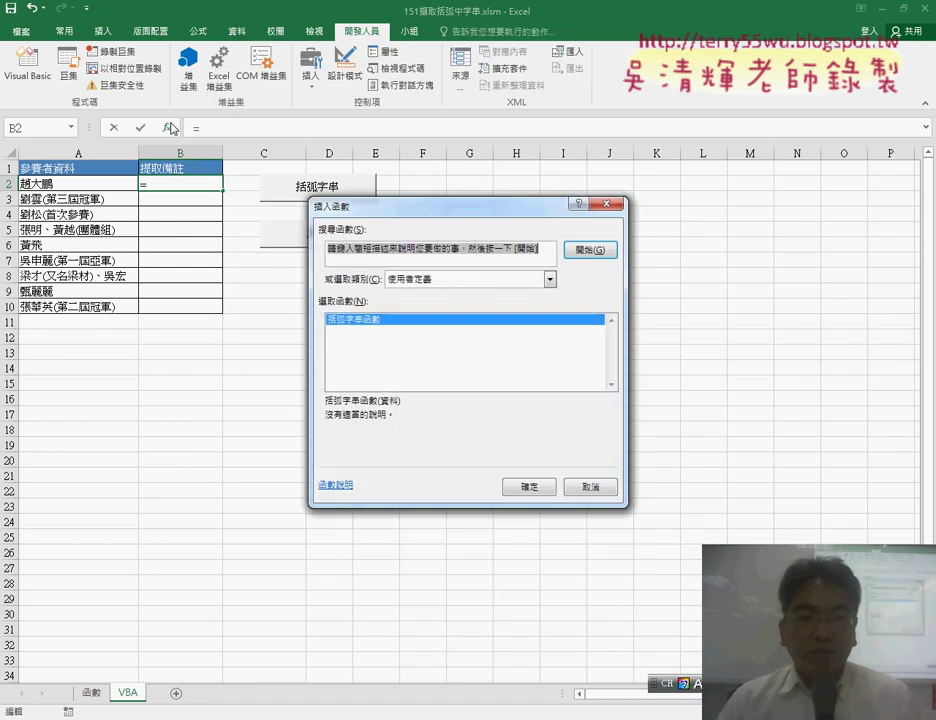
click(438, 280)
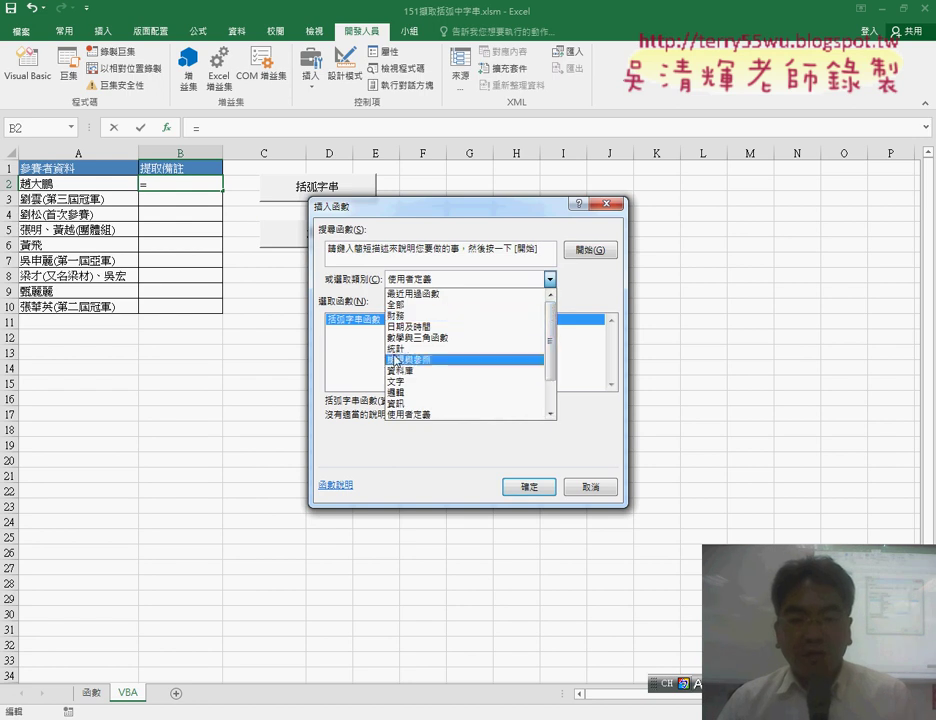
click(421, 414)
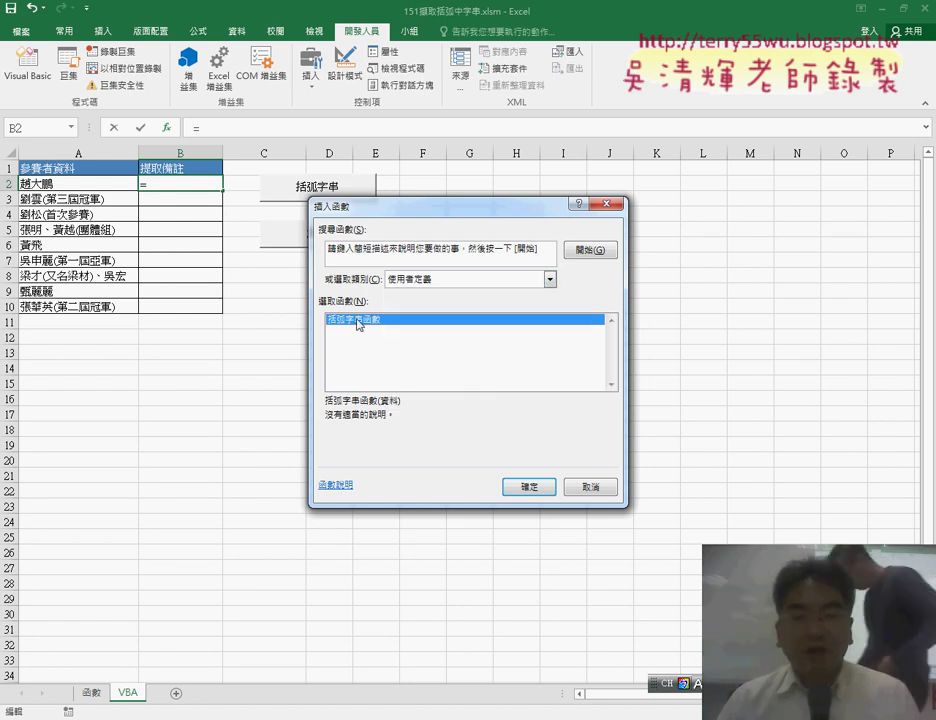
click(529, 487)
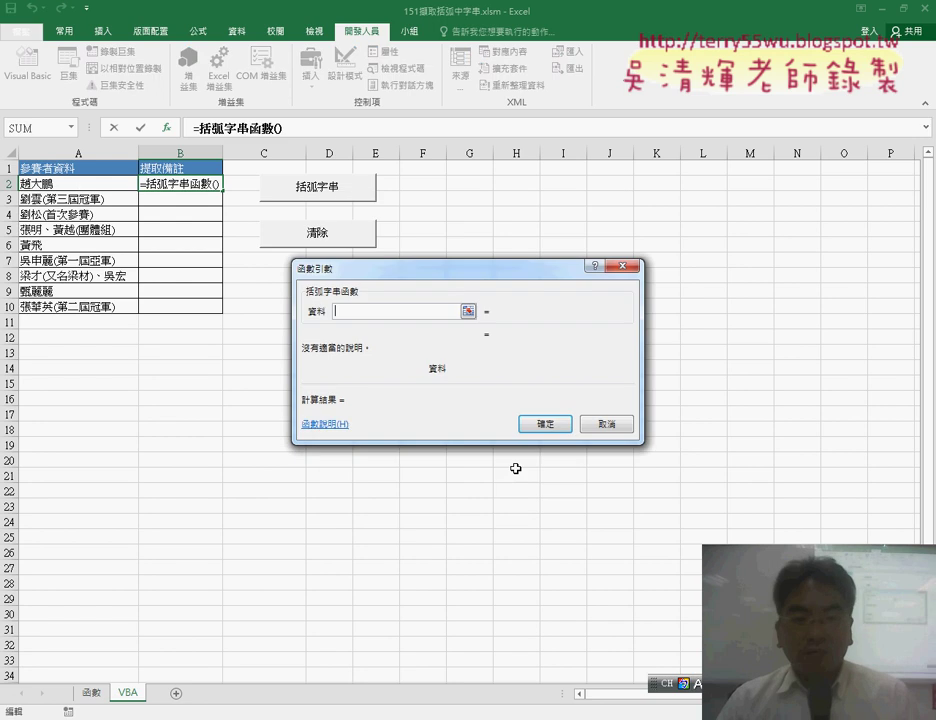
click(86, 188)
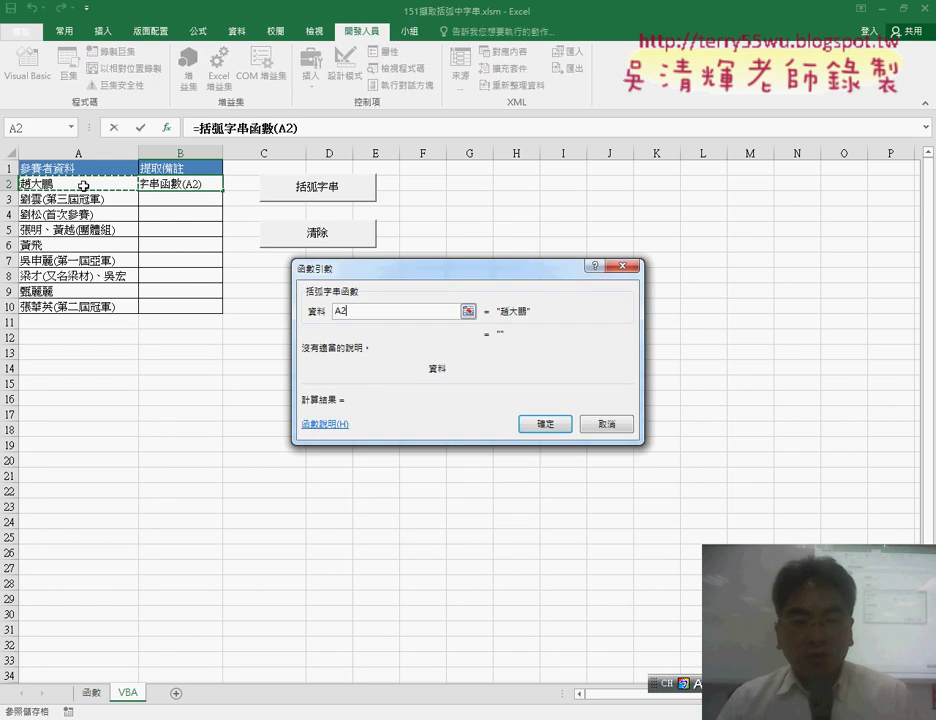
click(545, 424)
Fill the B2 formula down to B10 and annotate the formula in B2
drag(223, 190, 226, 309)
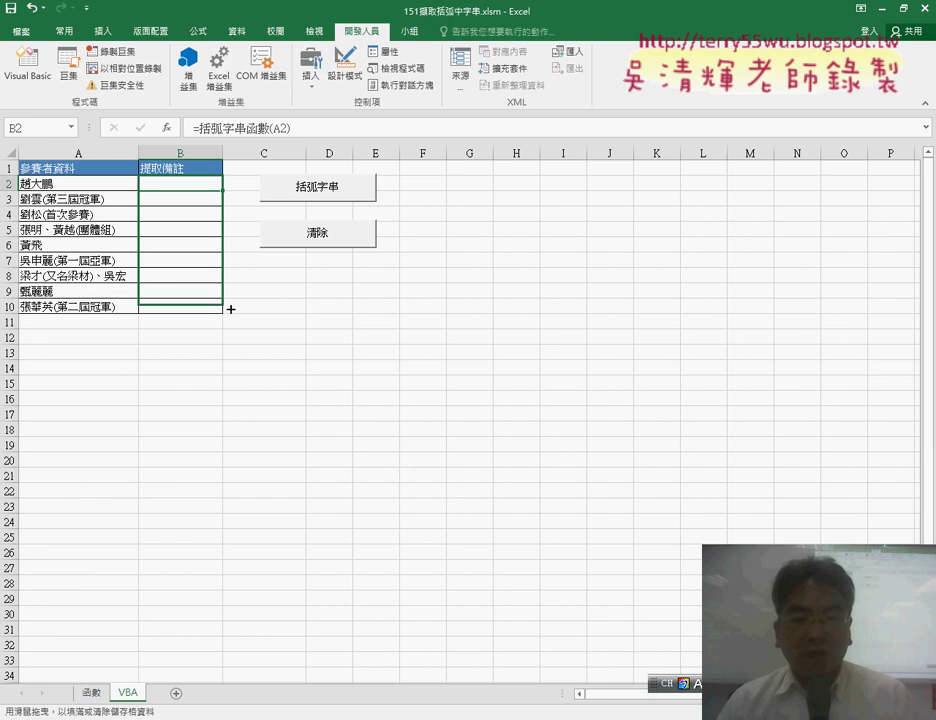
click(178, 188)
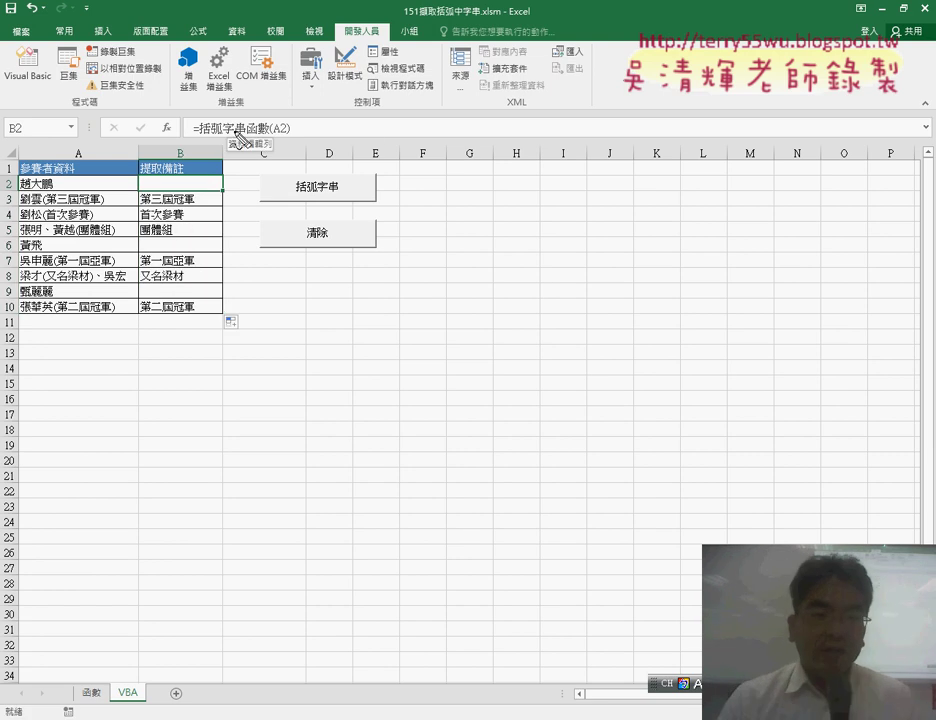
drag(324, 141, 312, 153)
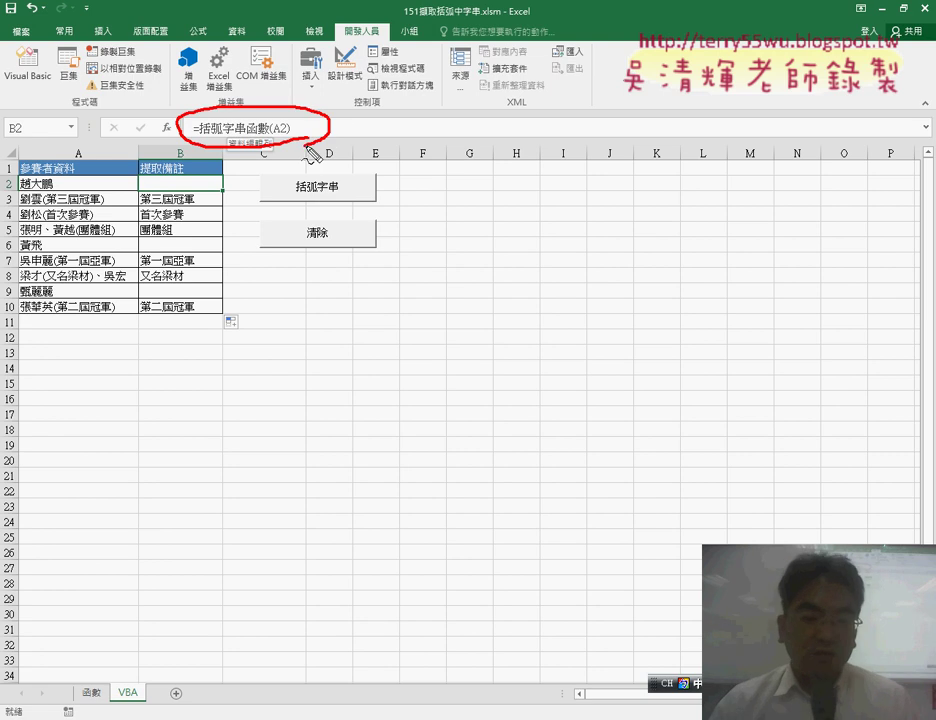
right_click(310, 152)
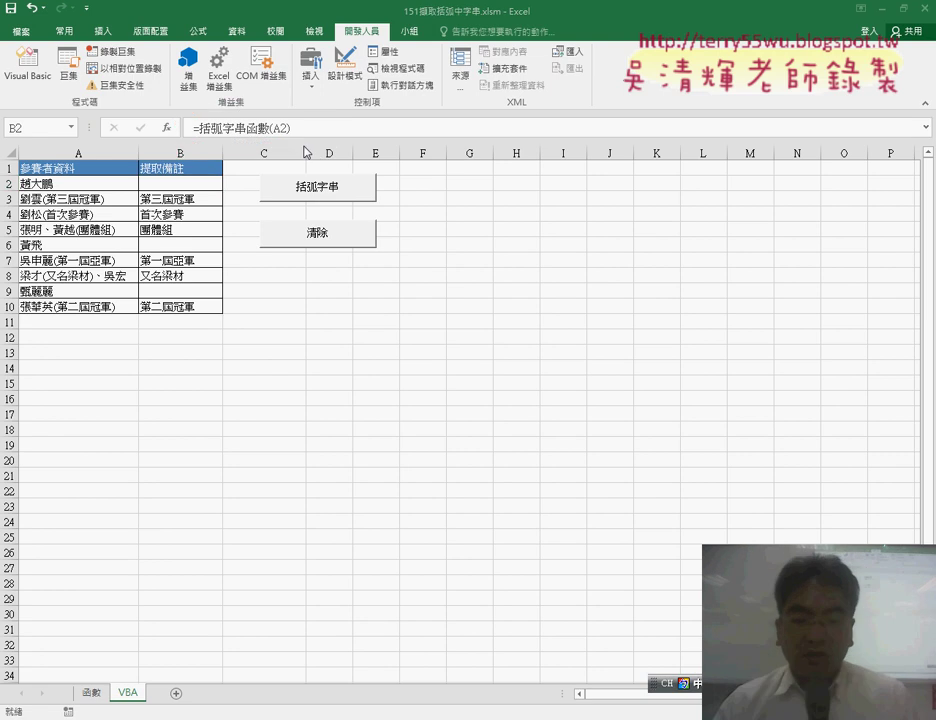
Bring the VBA editor forward, move it aside, and annotate the Insert Function button
mouse_move(320, 683)
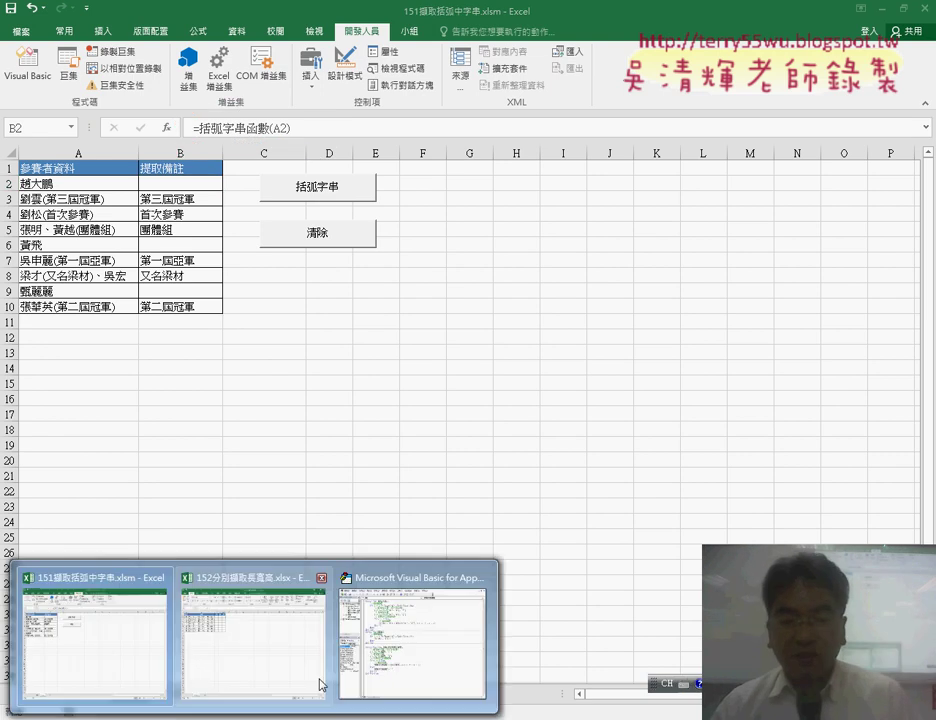
click(418, 626)
drag(517, 62, 597, 59)
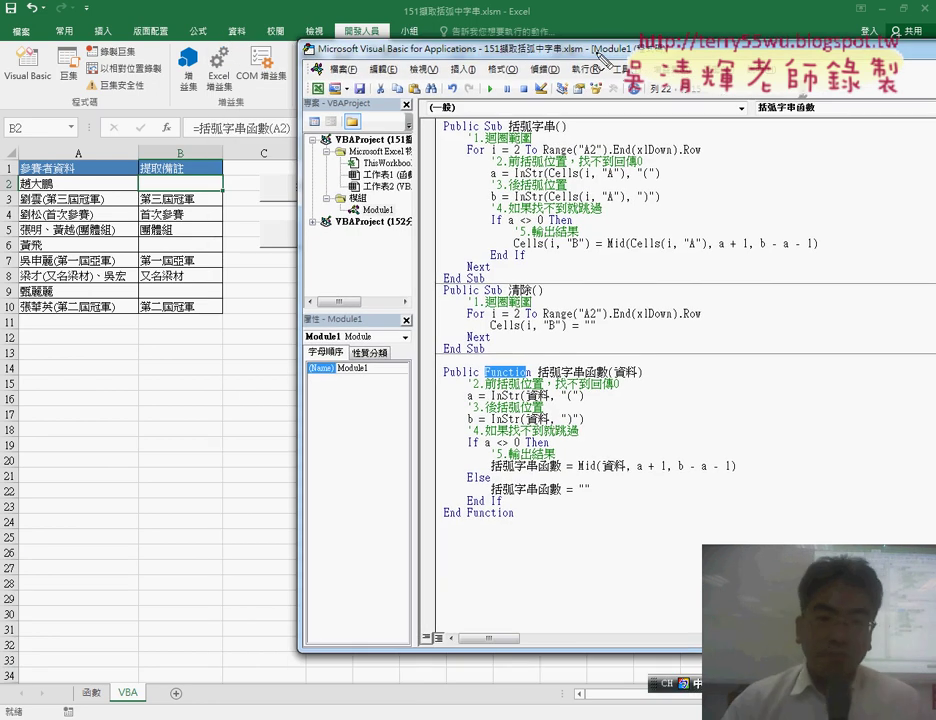
drag(163, 150, 178, 146)
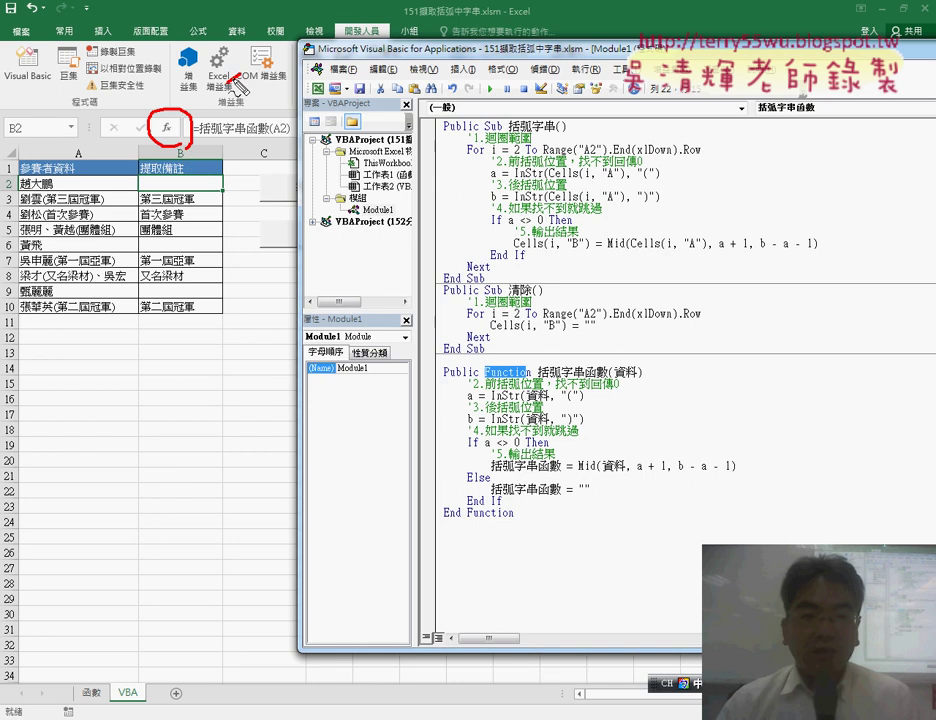
drag(240, 70, 197, 101)
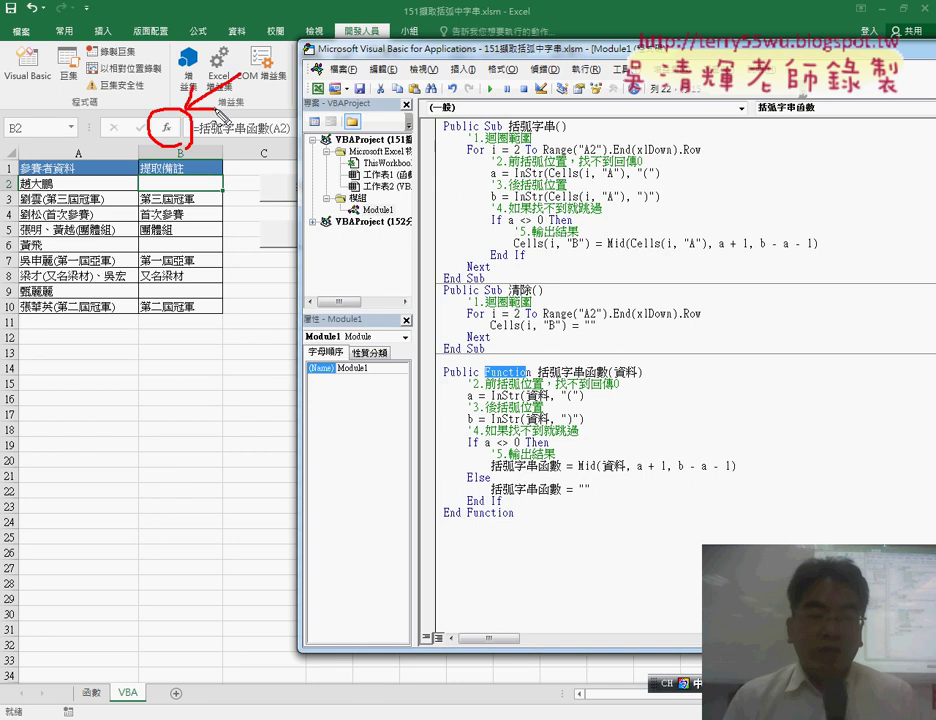
key(Escape)
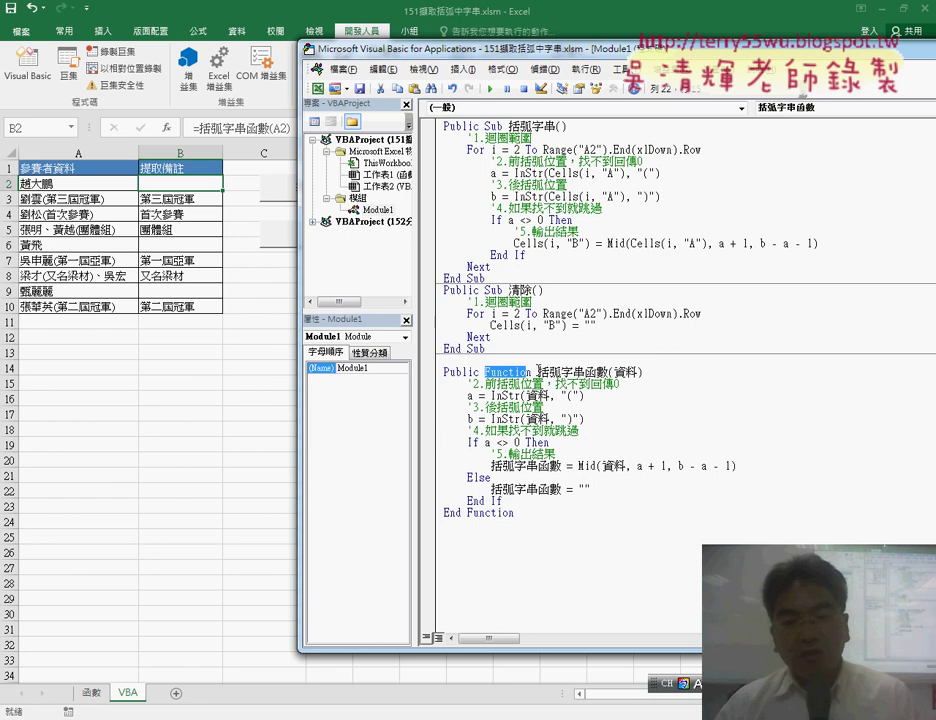
Change the 括弧字串函數 declaration from Function to Sub, then return to Excel
click(531, 372)
double_click(515, 372)
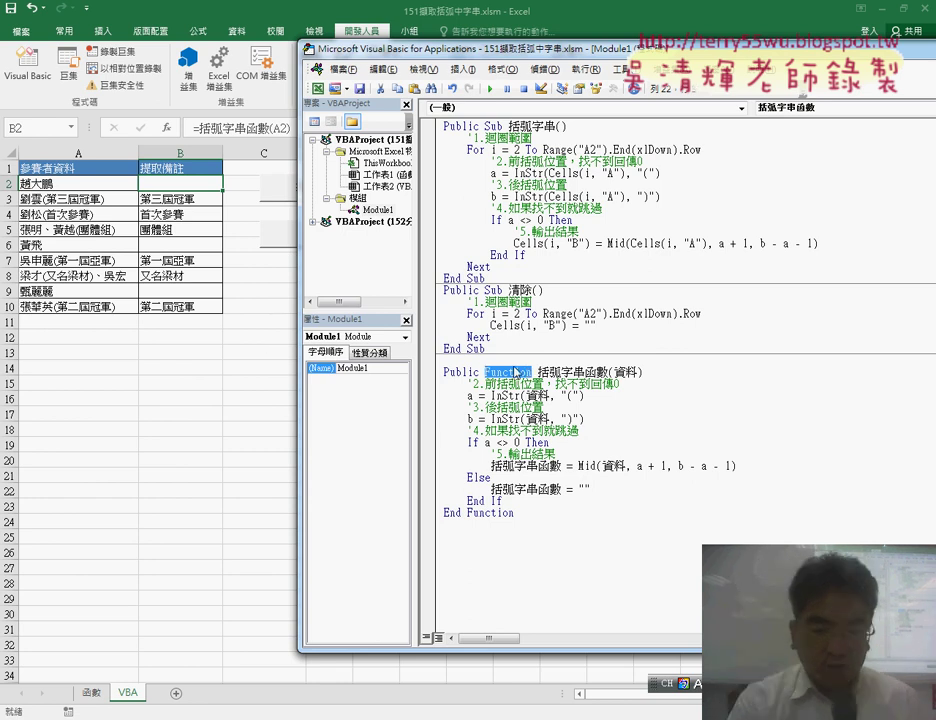
text(s)
text(ub)
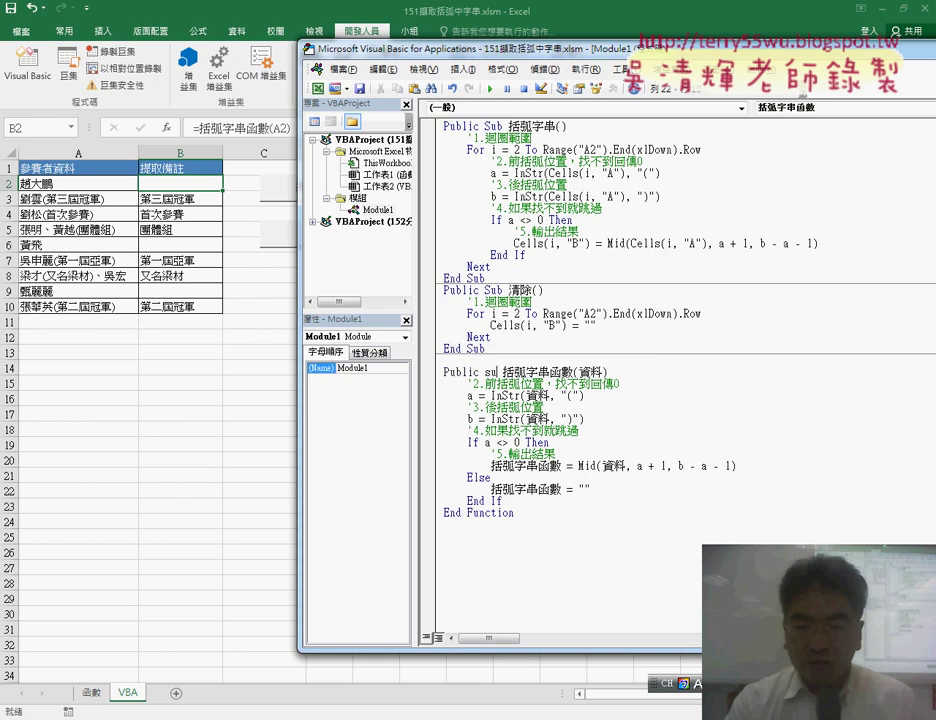
click(522, 516)
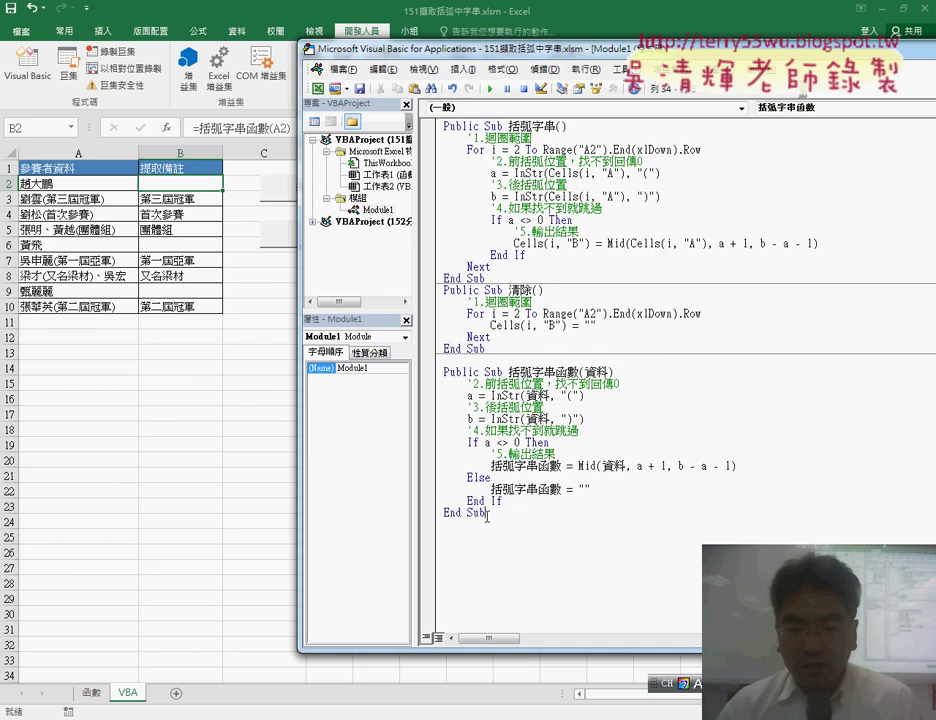
click(238, 397)
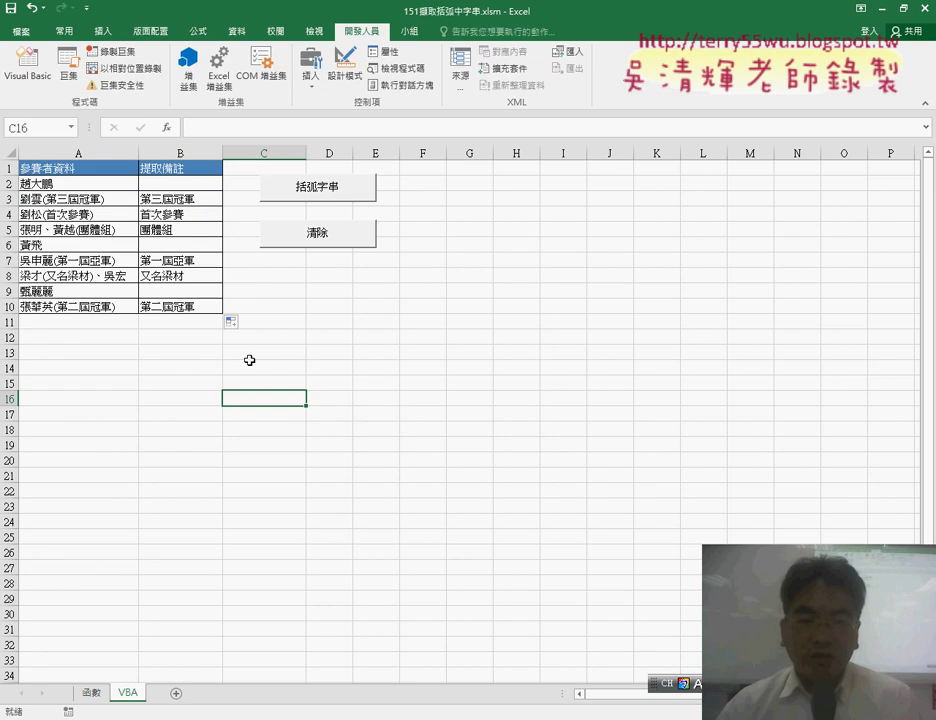
Empty B2:B10 of its bracket notes and open the Insert Function category list
mouse_move(184, 192)
mouse_down()
mouse_move(220, 311)
mouse_move(178, 303)
mouse_up()
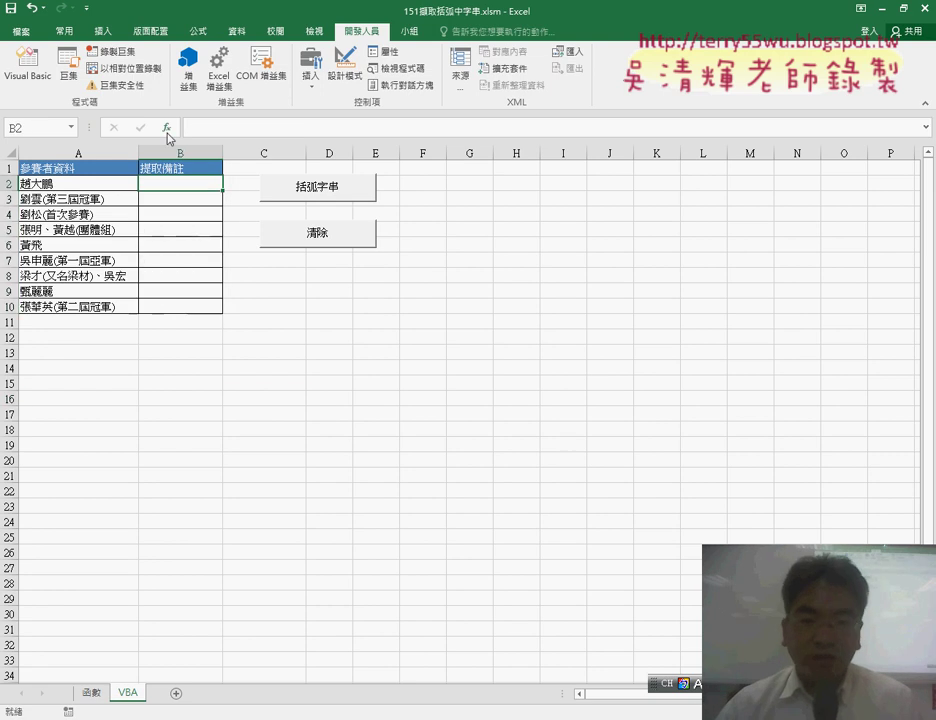
click(166, 128)
click(452, 281)
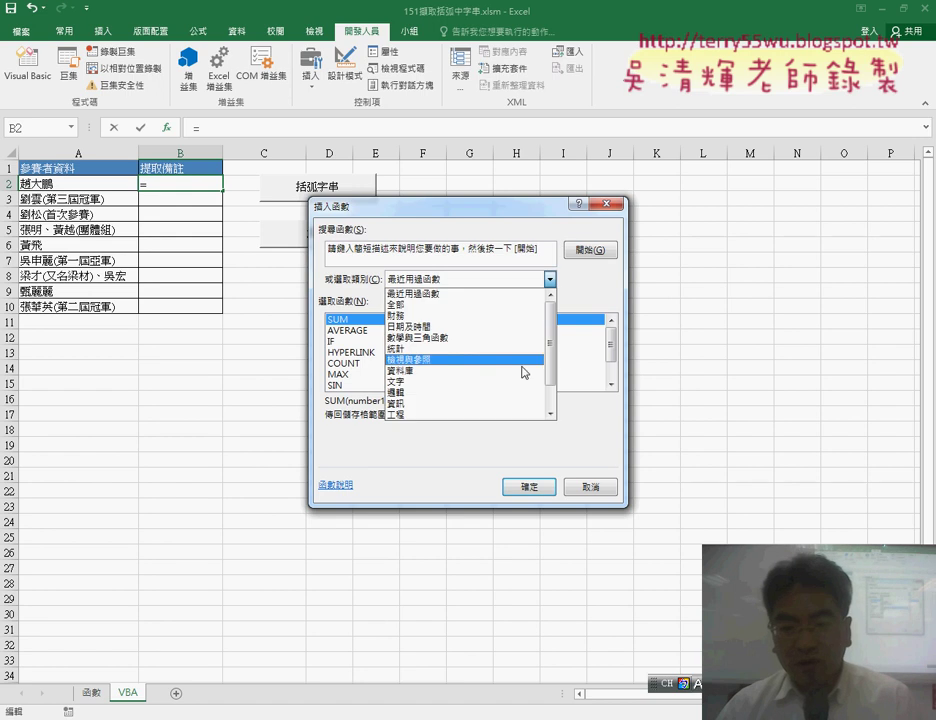
Browse the function categories, then cancel Insert Function without adding a formula
drag(553, 354, 555, 397)
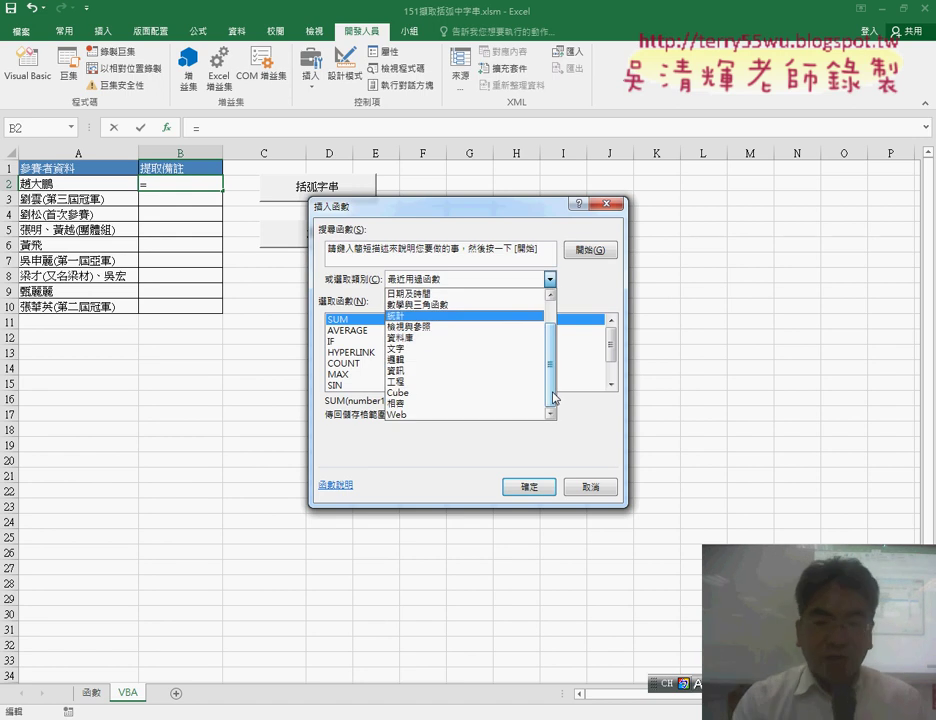
drag(388, 345, 388, 432)
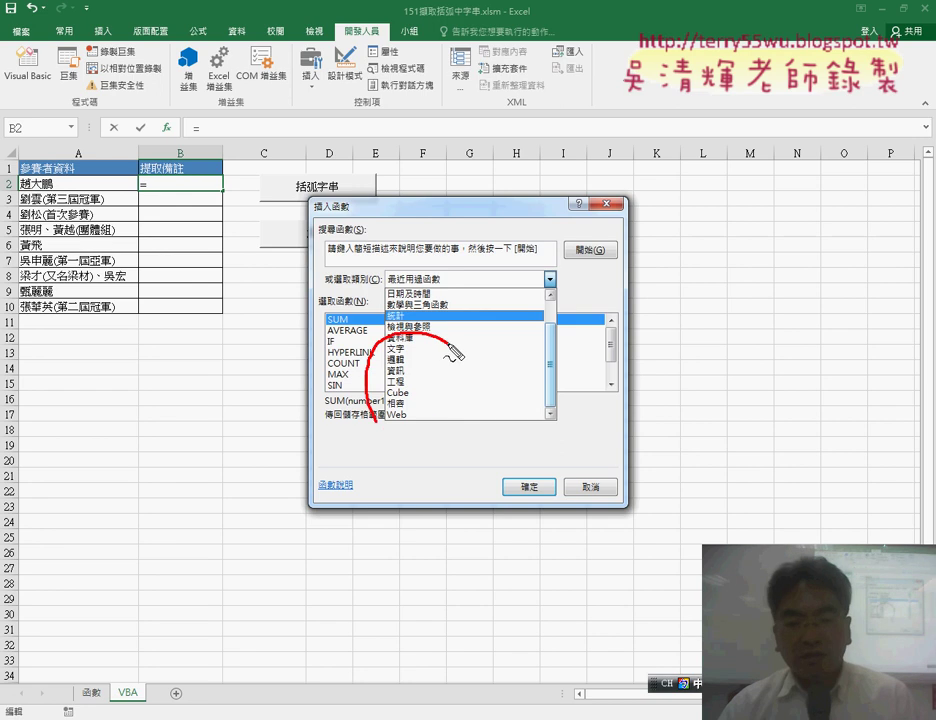
mouse_move(571, 414)
mouse_down()
mouse_move(477, 396)
mouse_move(498, 414)
mouse_up()
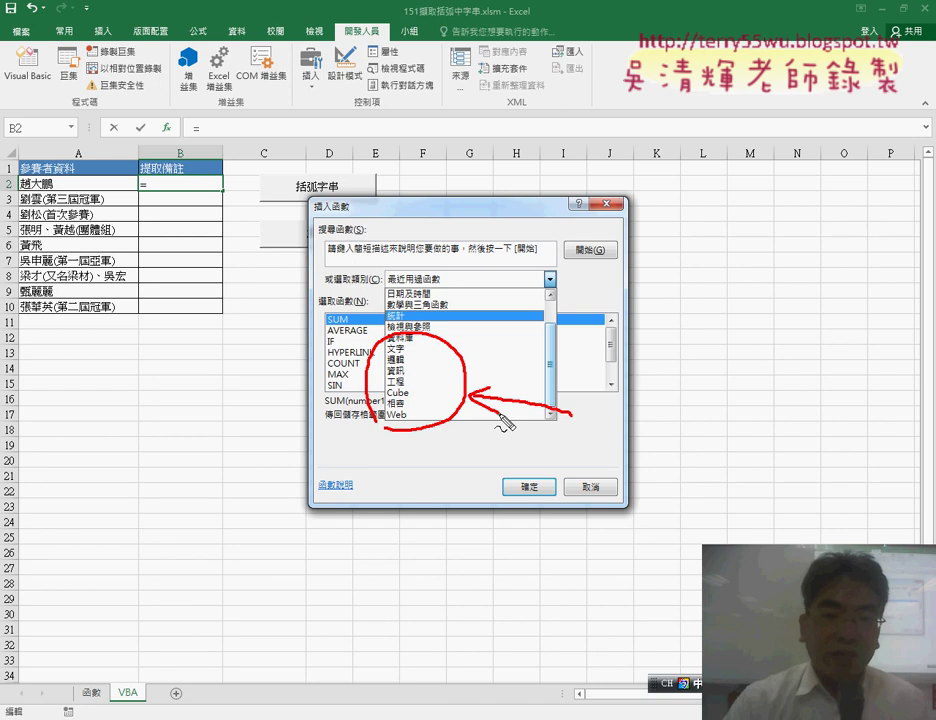
key(Escape)
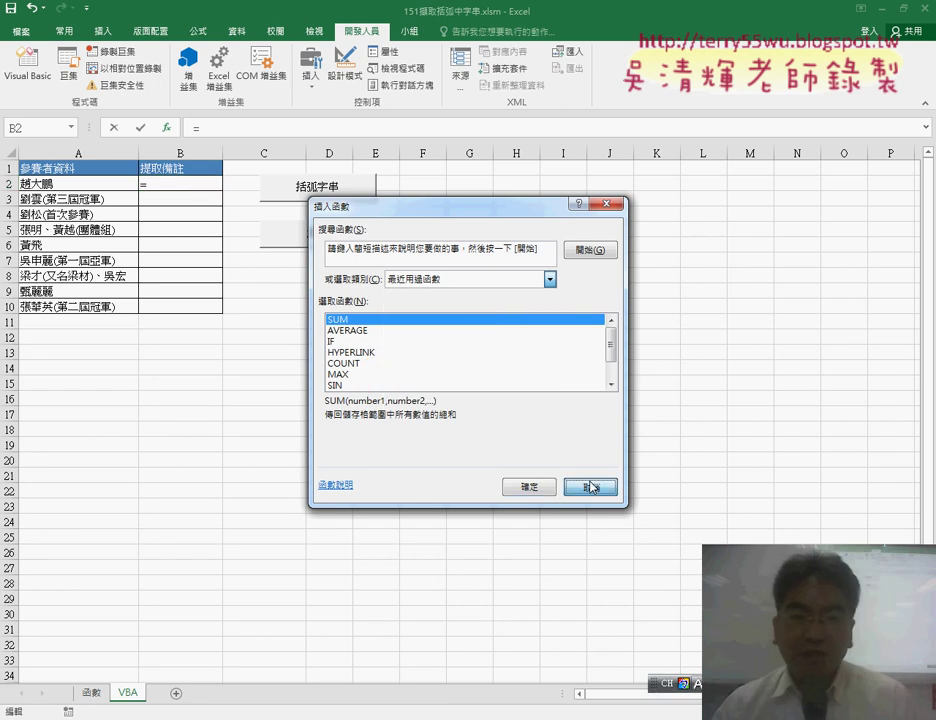
click(591, 487)
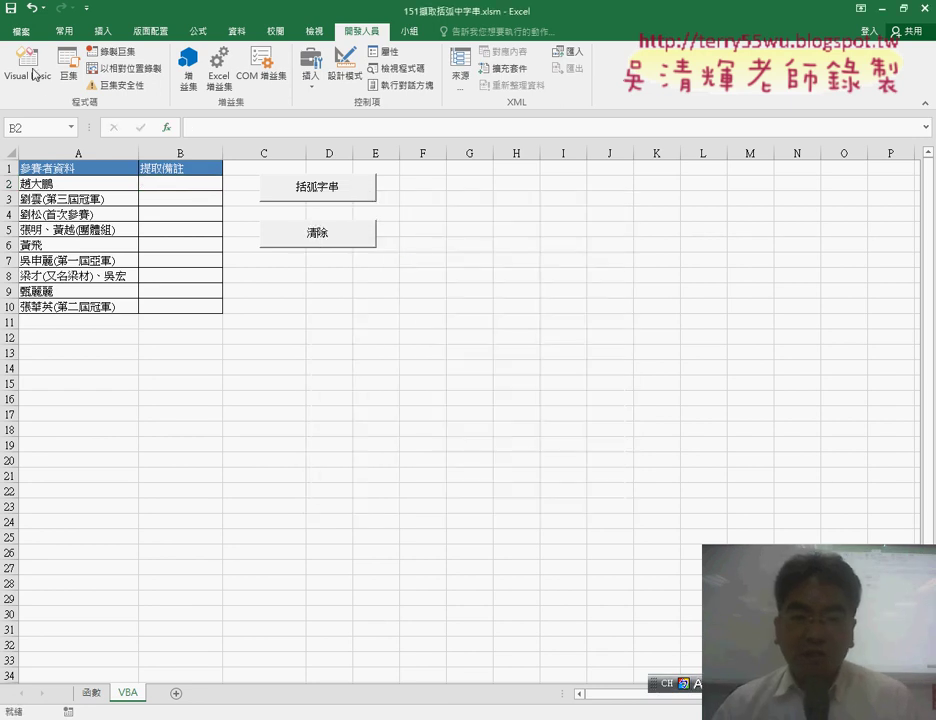
Undo the Sub edit so 括弧字串函數 is a Function again, then start Insert Function in B2
mouse_move(242, 712)
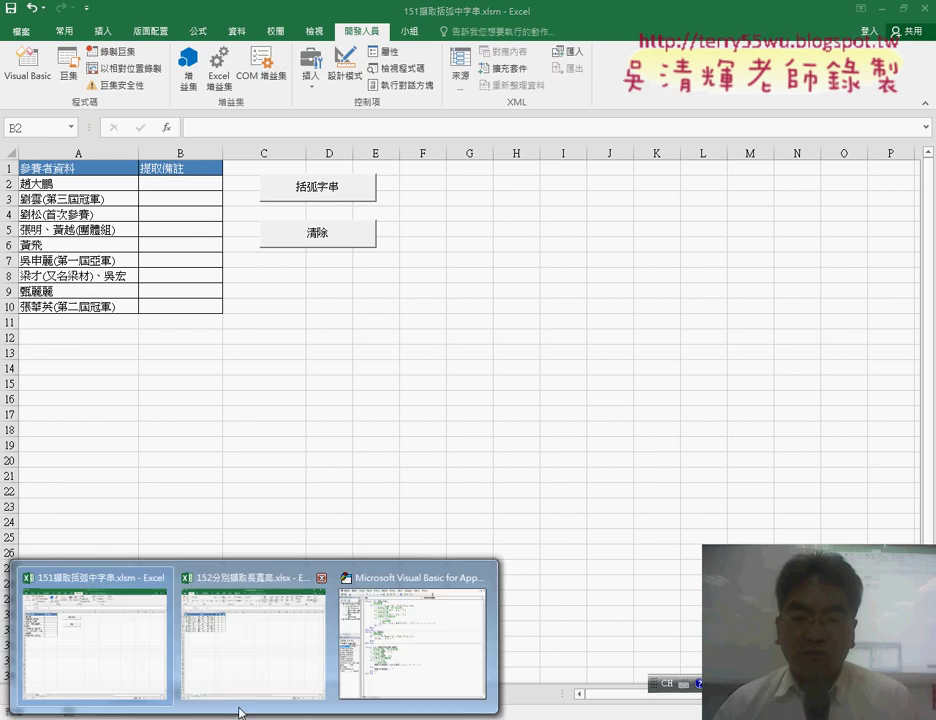
click(410, 620)
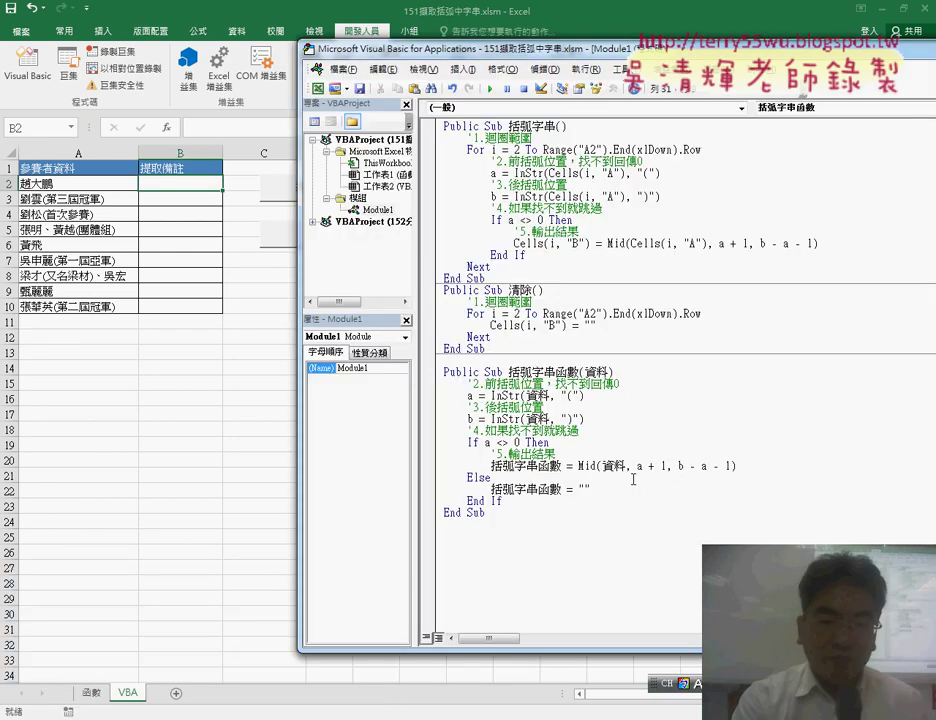
key(ctrl+z)
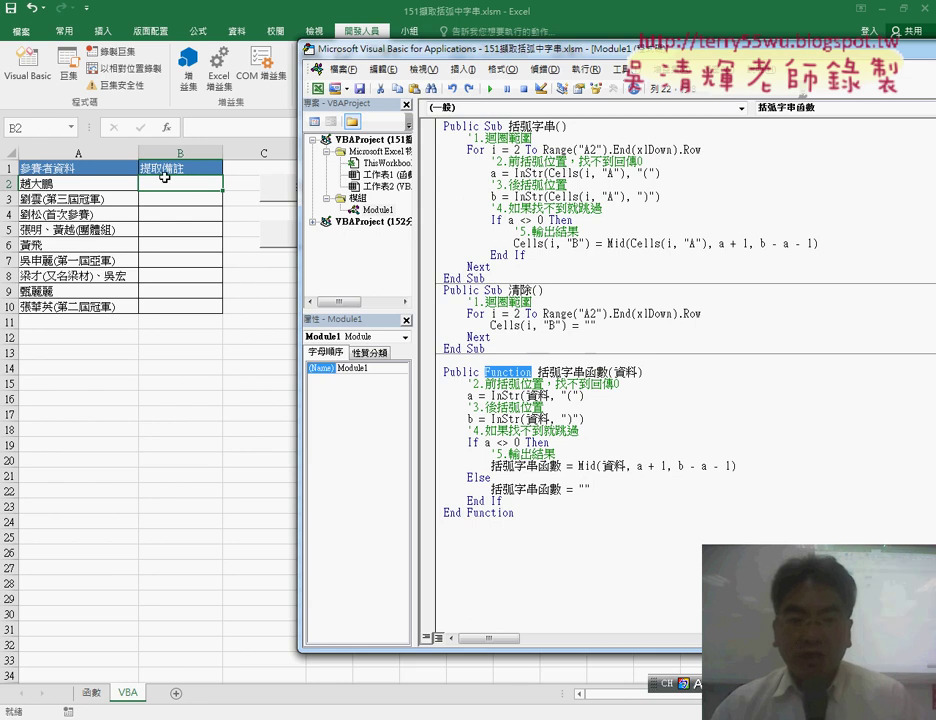
click(166, 128)
click(400, 279)
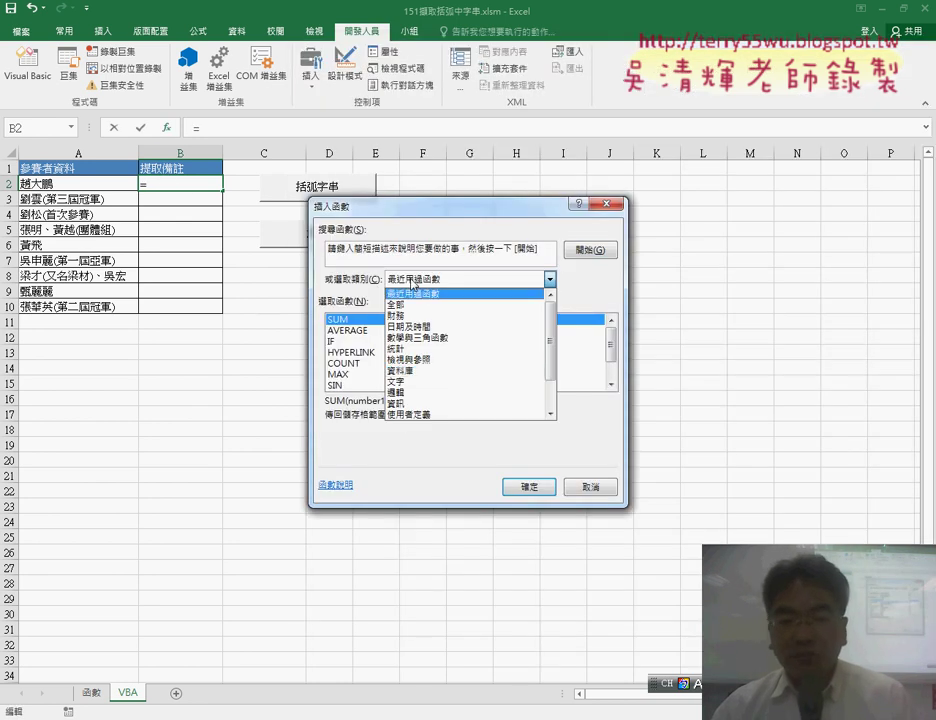
Insert =括弧字串函數(A2) from the 使用者定義 category and fill it down to B10
click(415, 414)
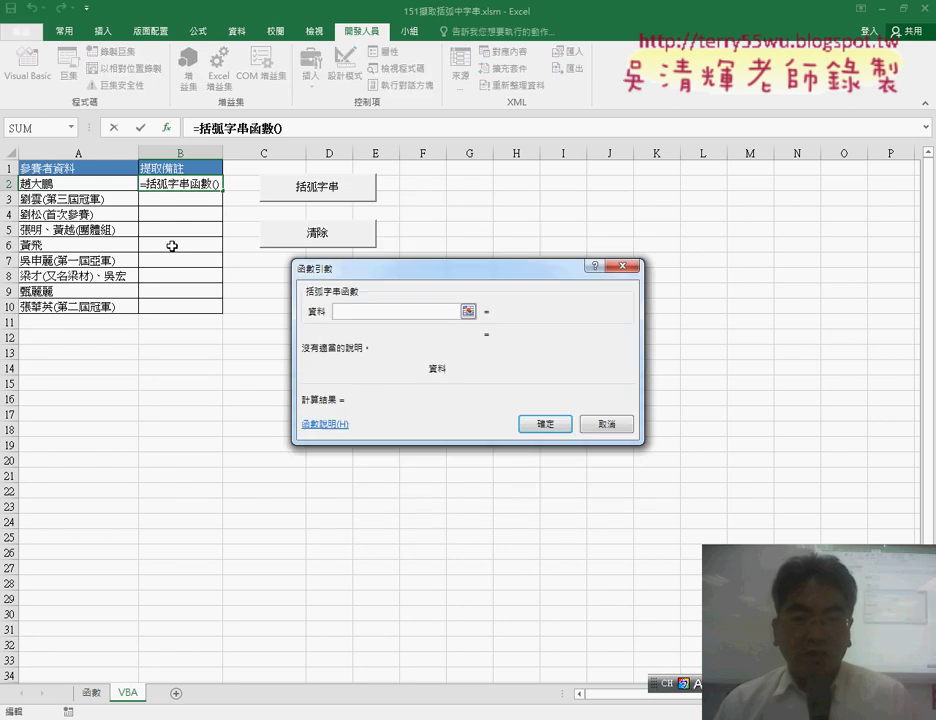
click(86, 183)
click(545, 424)
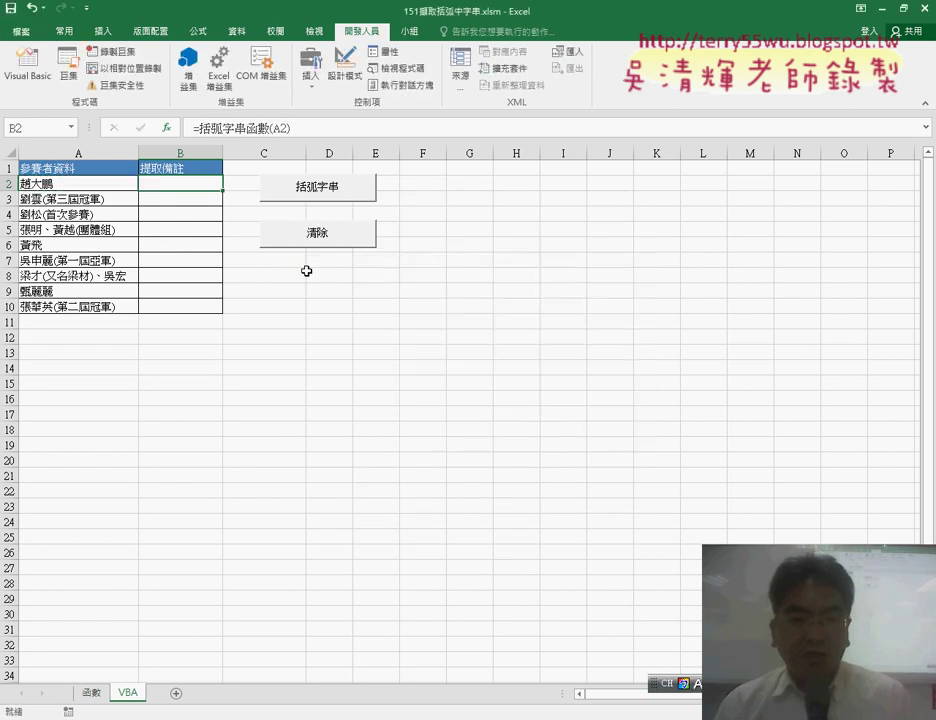
drag(220, 191, 218, 313)
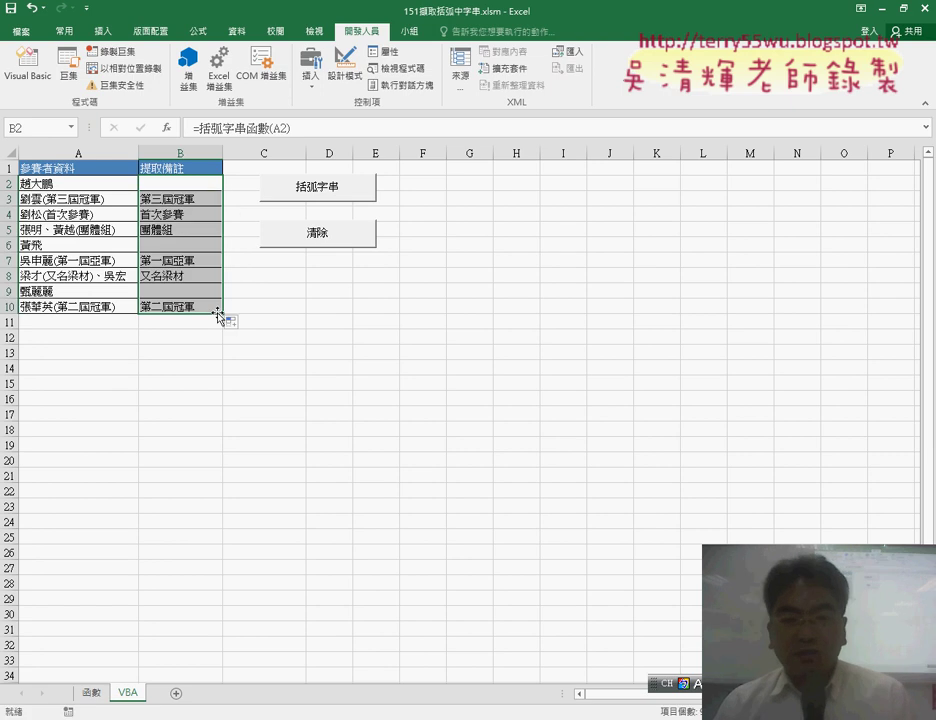
Cancel closing the workbook and open the Save As file browser
click(922, 10)
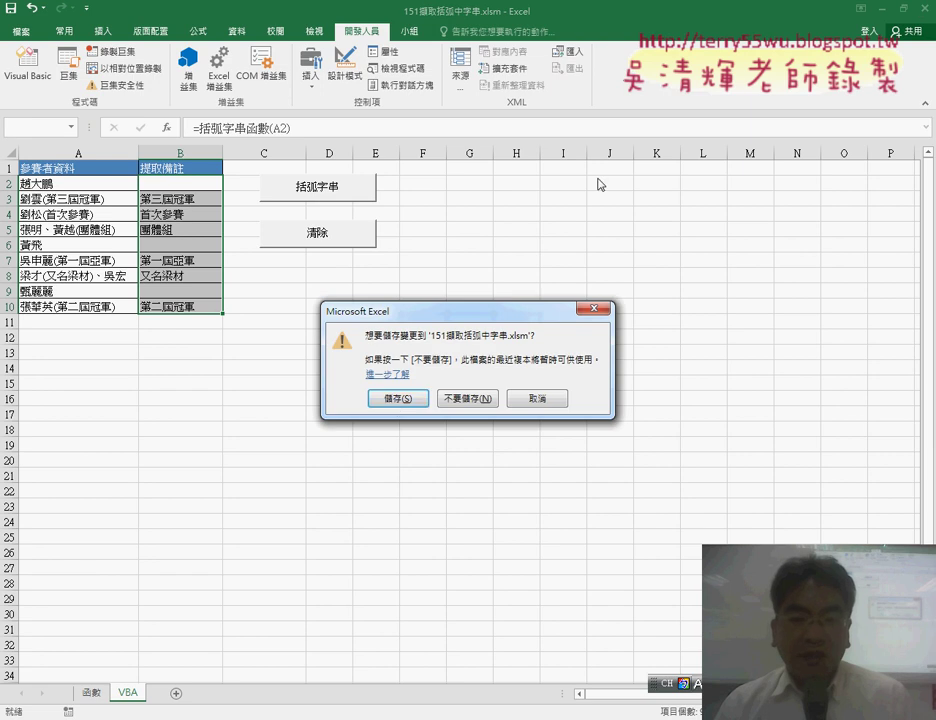
click(538, 401)
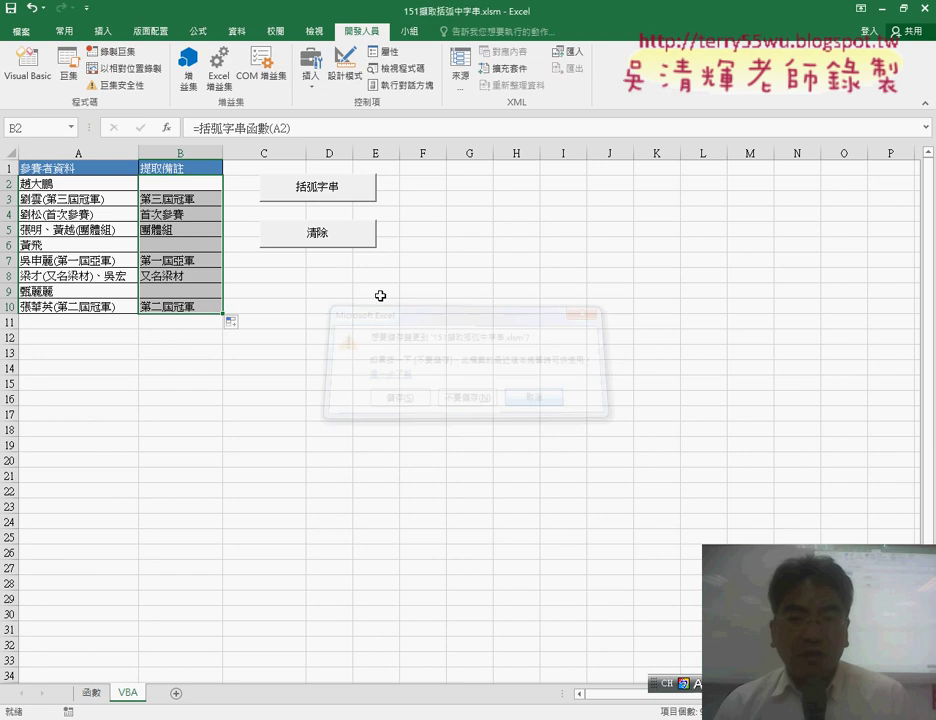
click(16, 31)
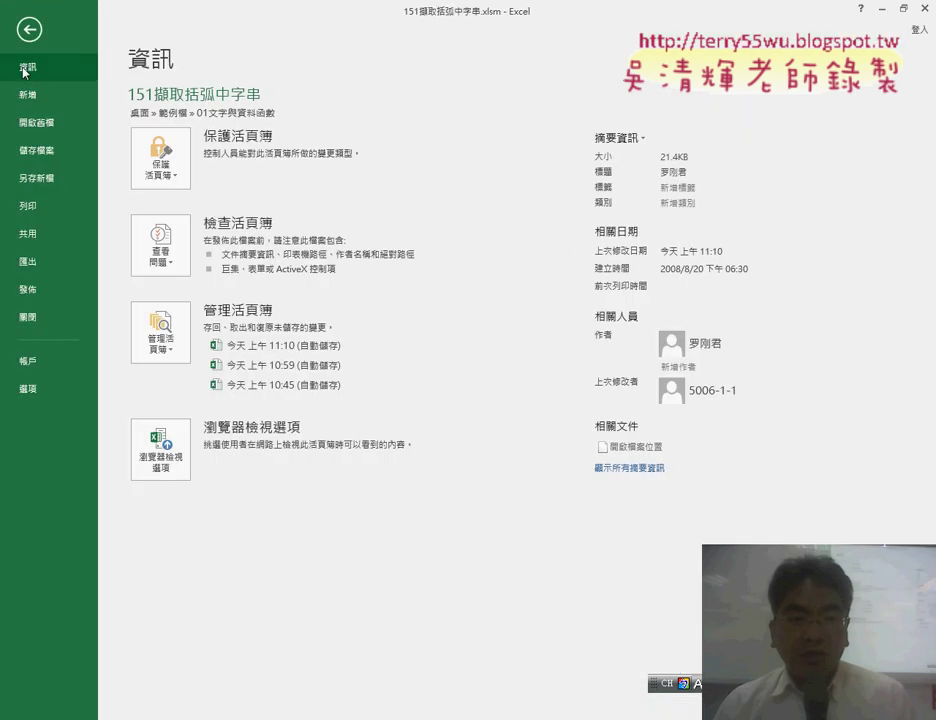
click(36, 178)
click(171, 224)
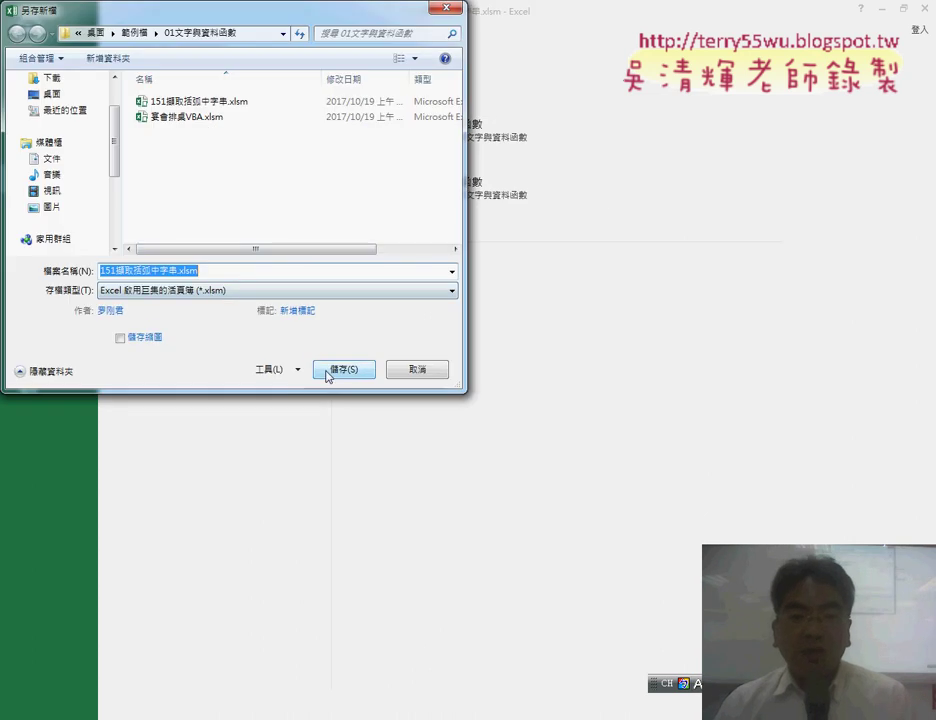
Rename the file to 151擷取括弧中字串(自訂函數).xlsm and save it
click(175, 272)
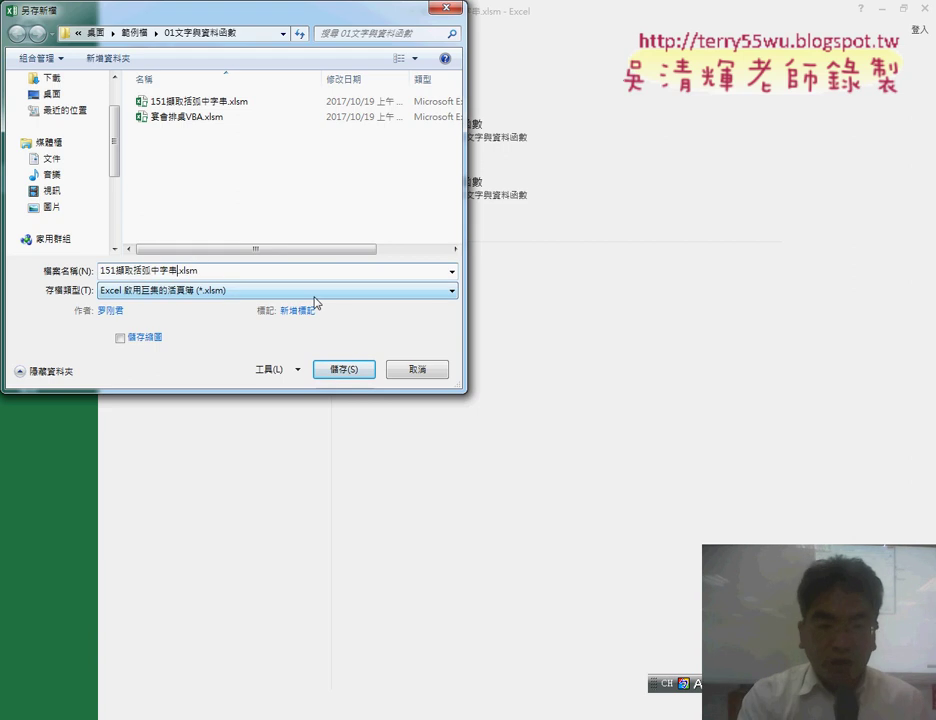
text(())
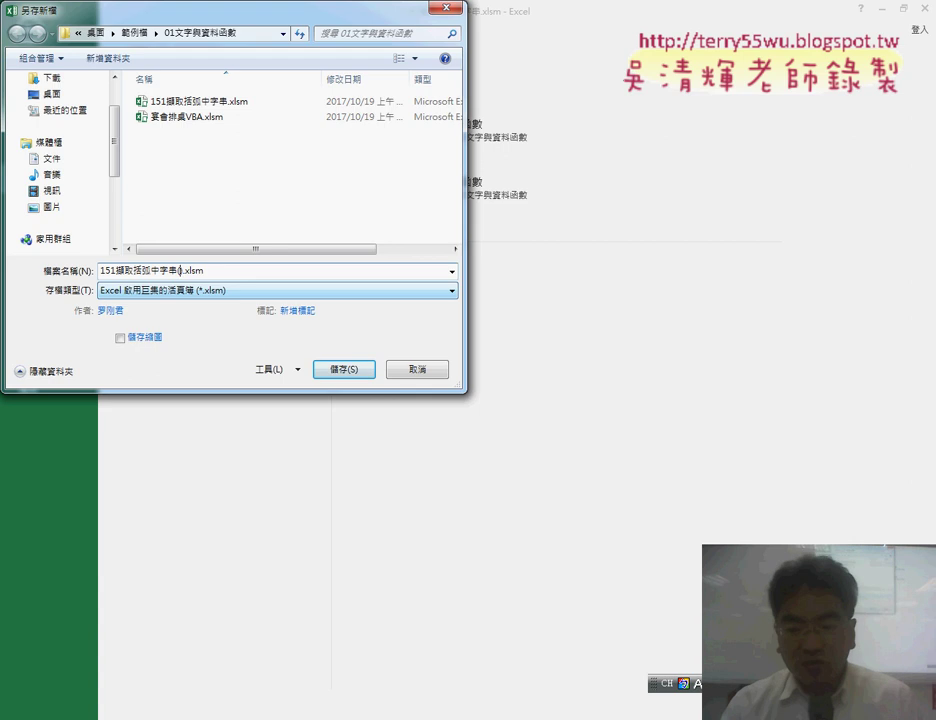
key(shift)
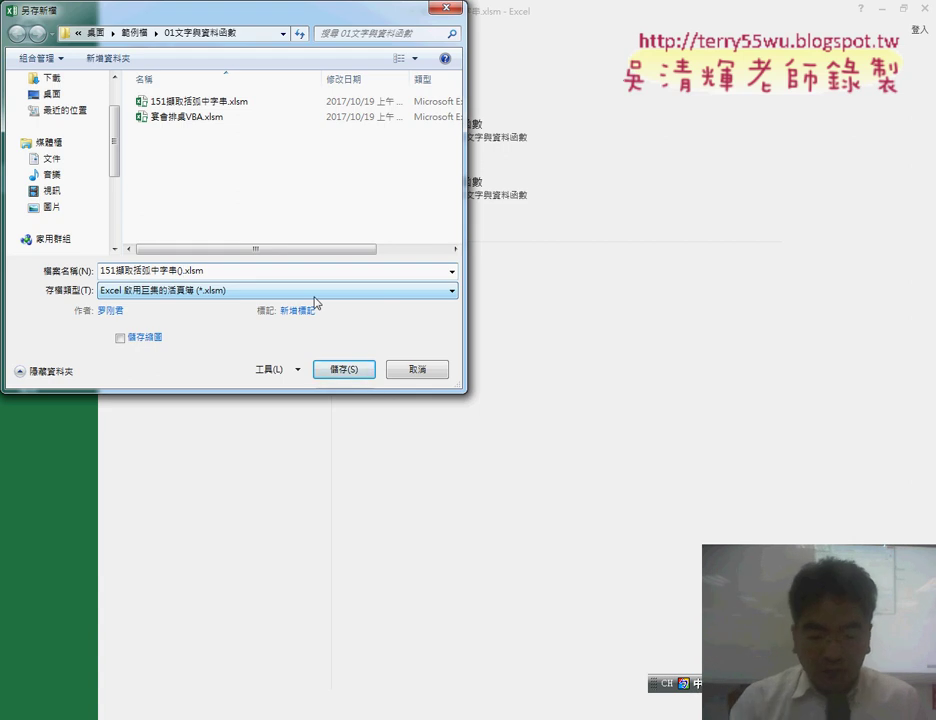
text(ㄓ)
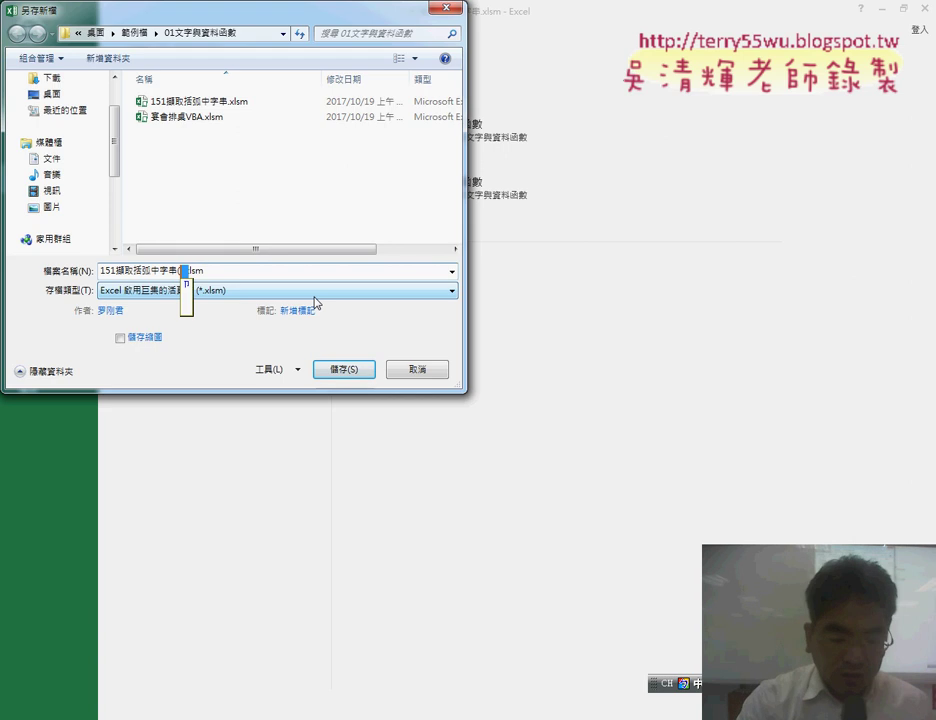
text(ㄗ)
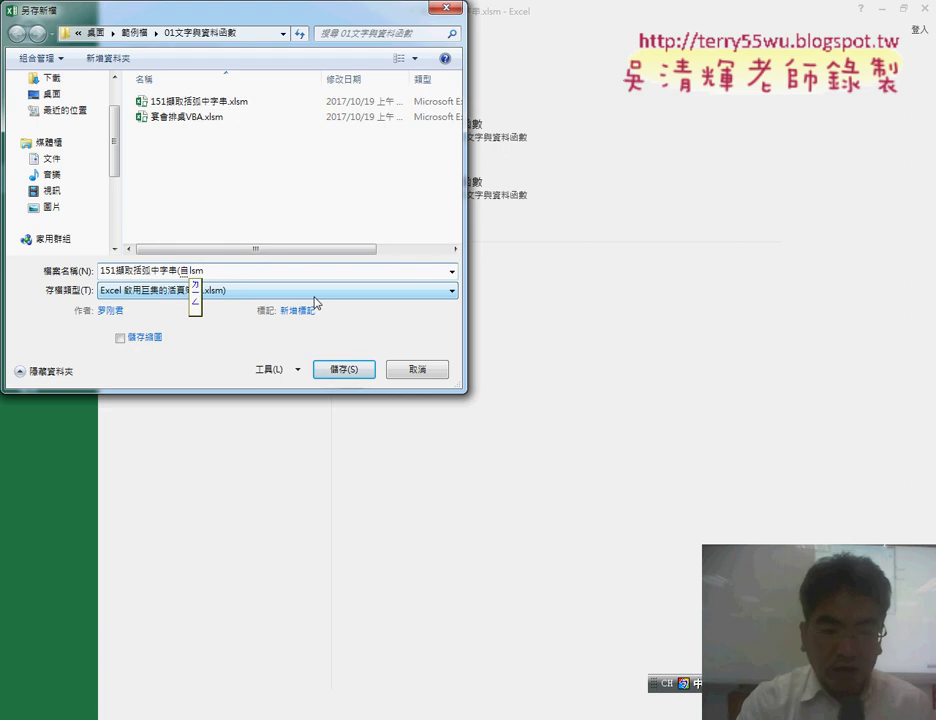
text(訂n)
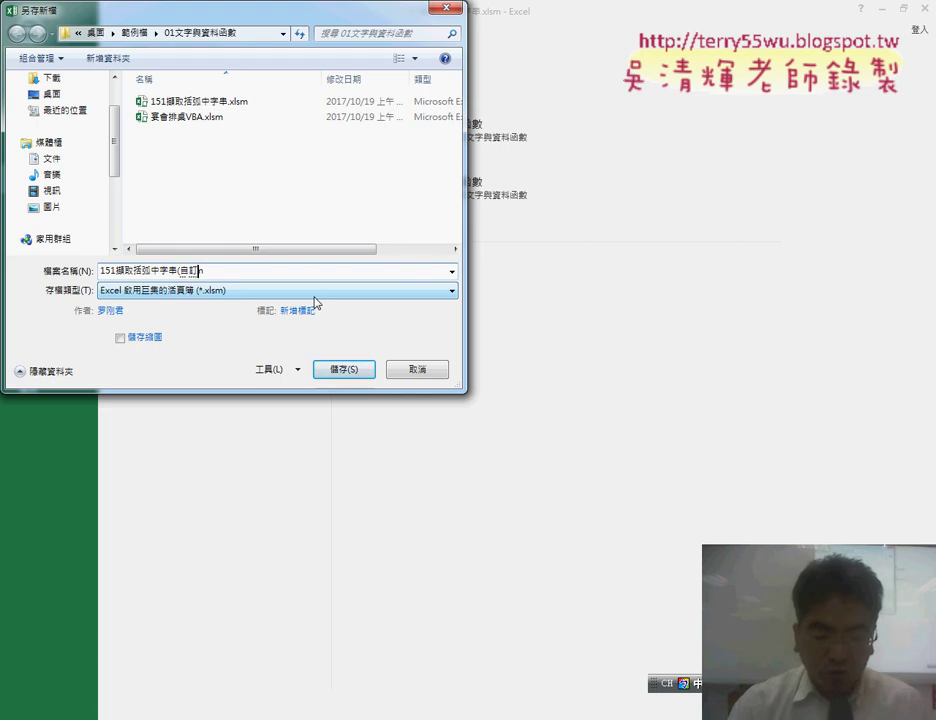
text(義)
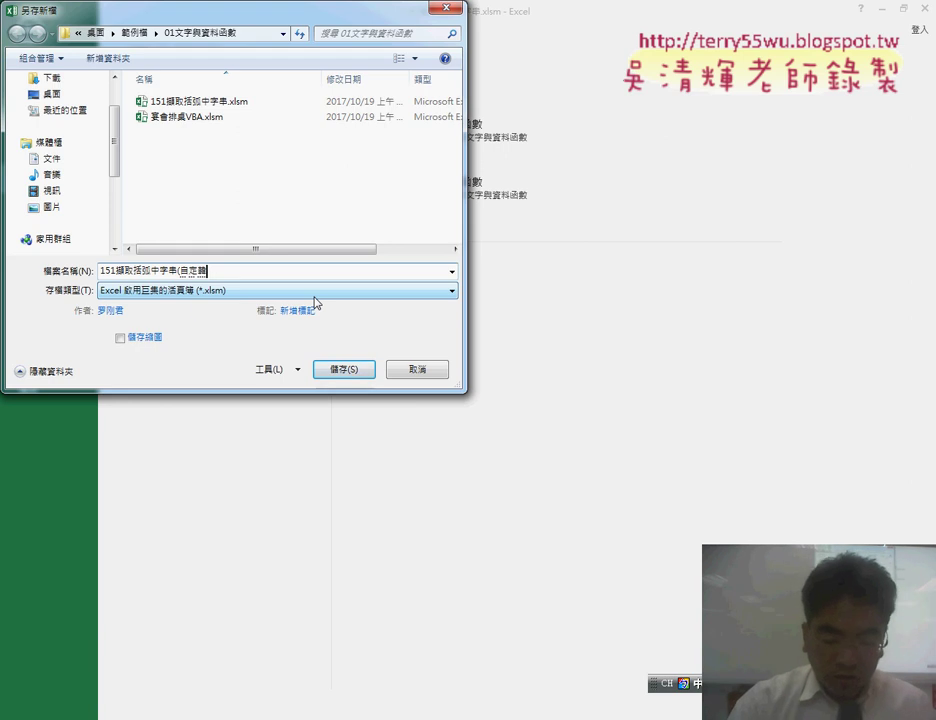
text(函數)
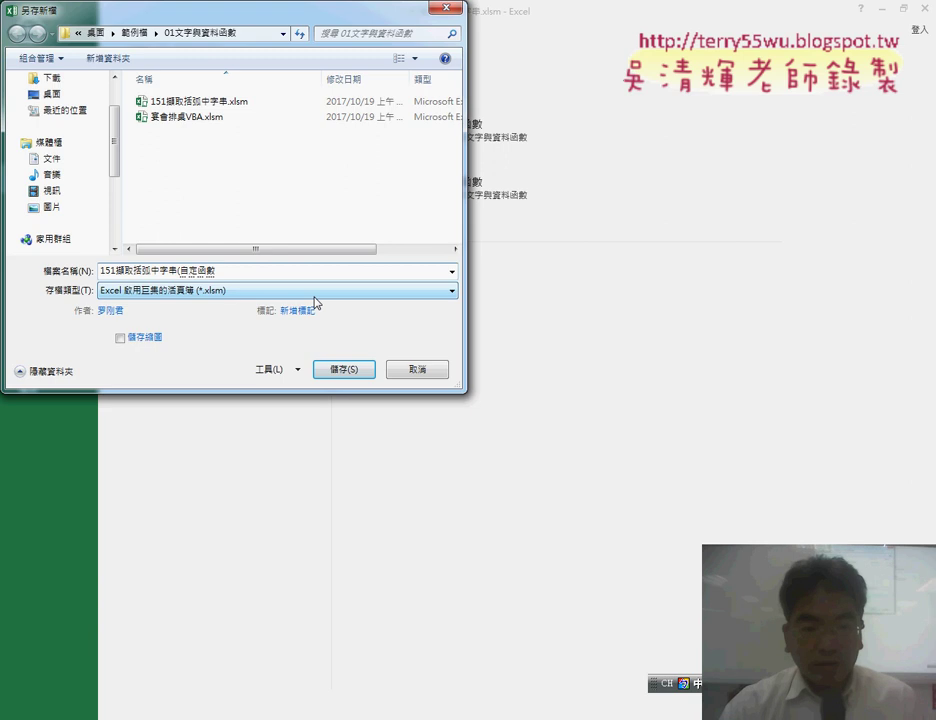
key(Down)
key(Down)
key(Return)
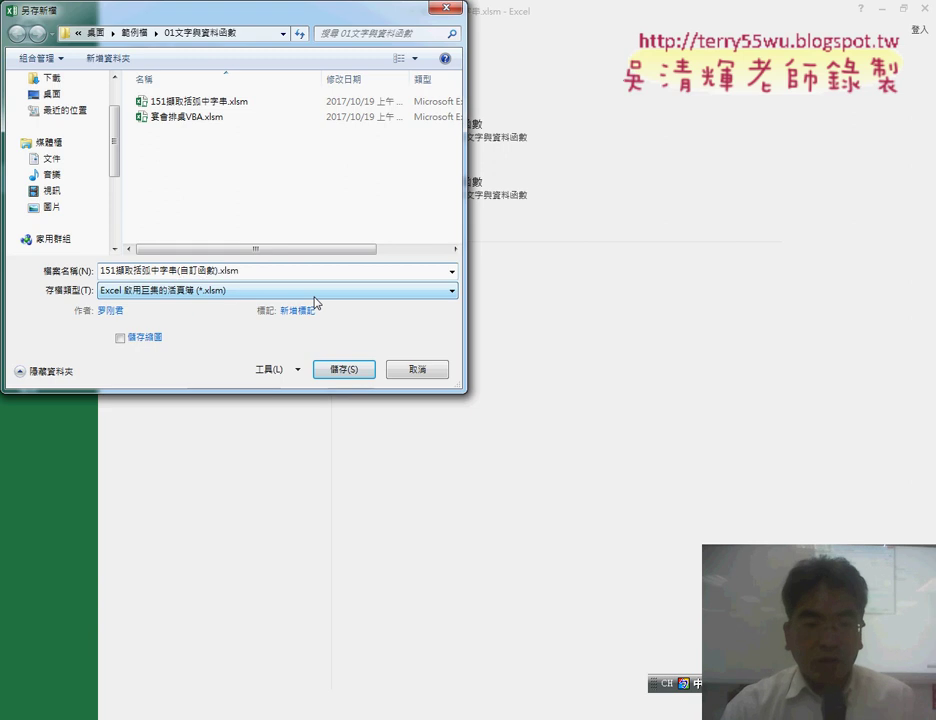
key(Return)
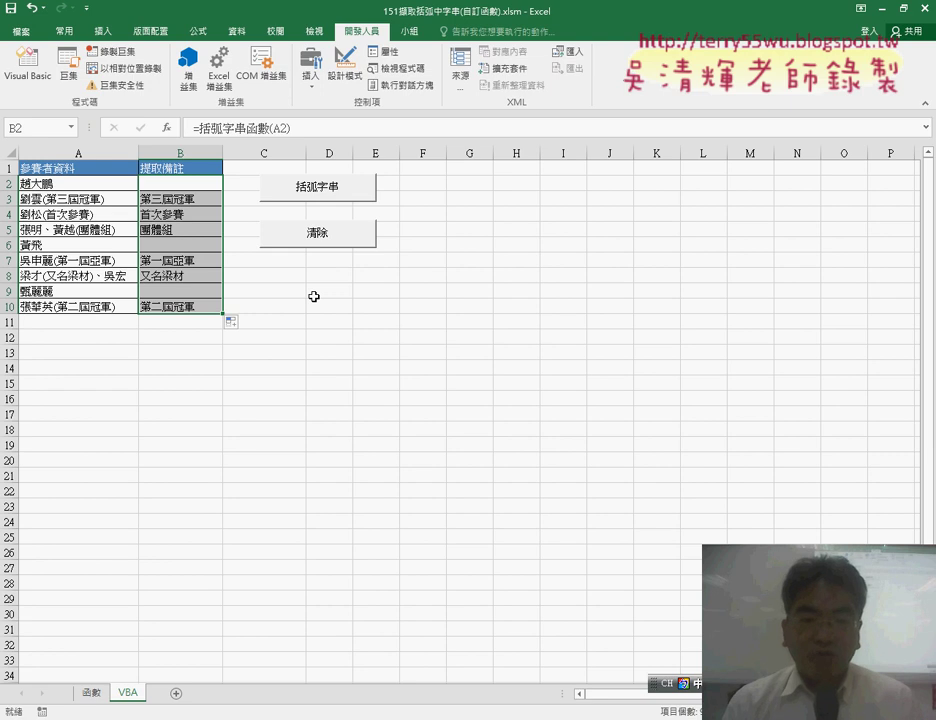
Open Module1 with Alt+F11, indent the For…Next block, and delete the blank line after Sub
click(372, 408)
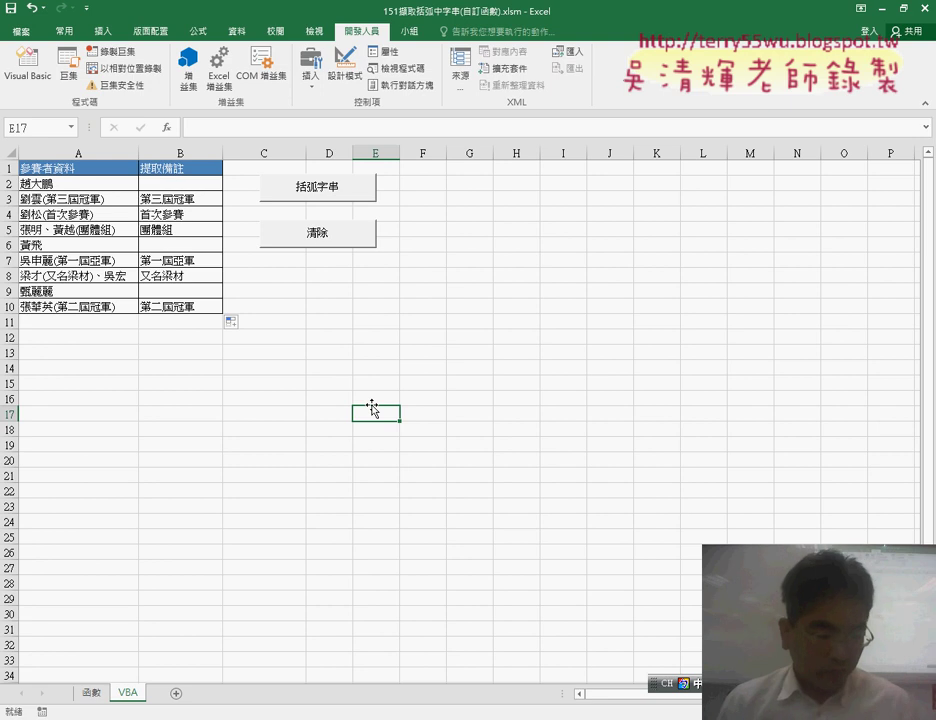
key(alt+F11)
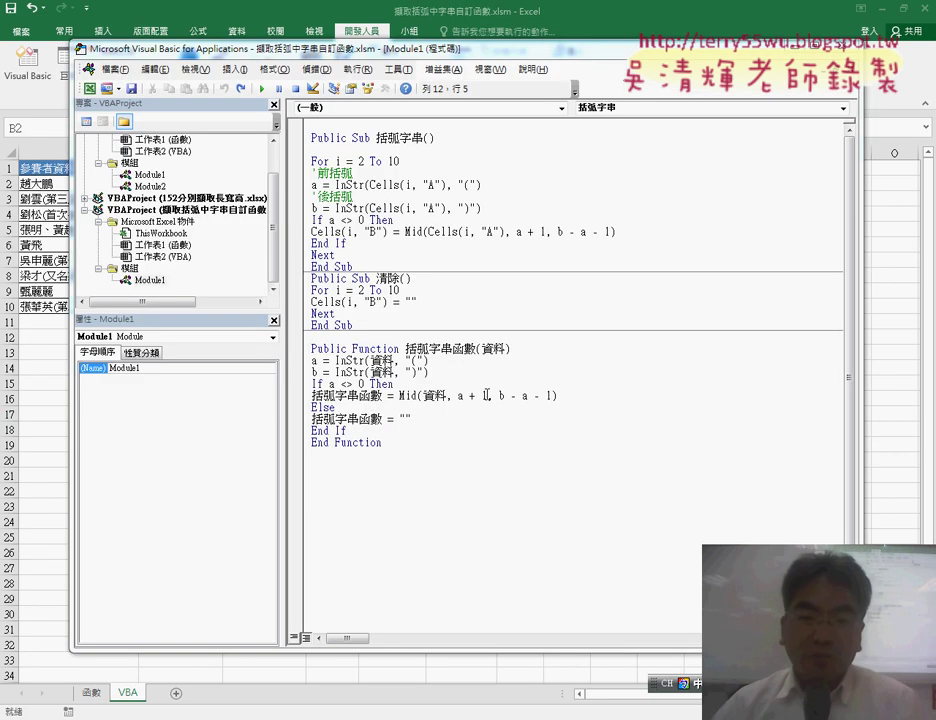
click(336, 155)
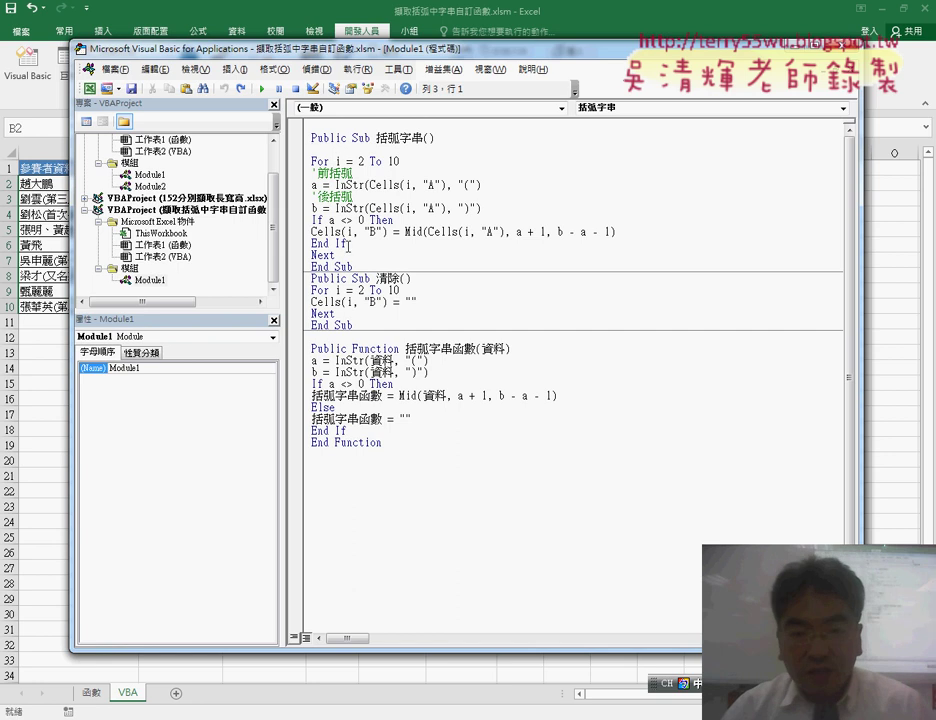
drag(346, 255, 301, 153)
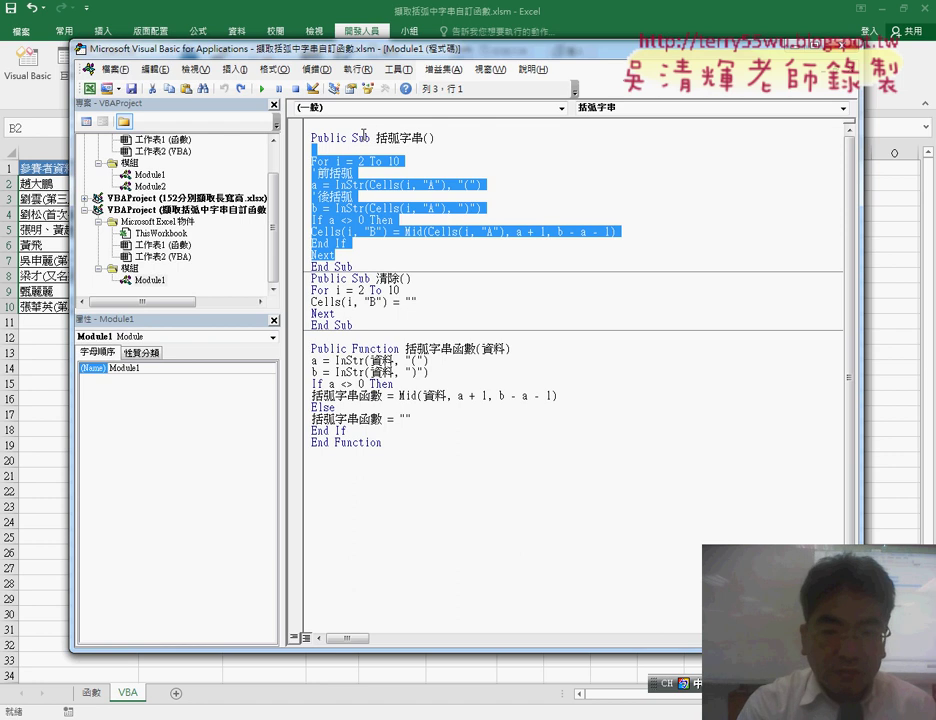
key(Tab)
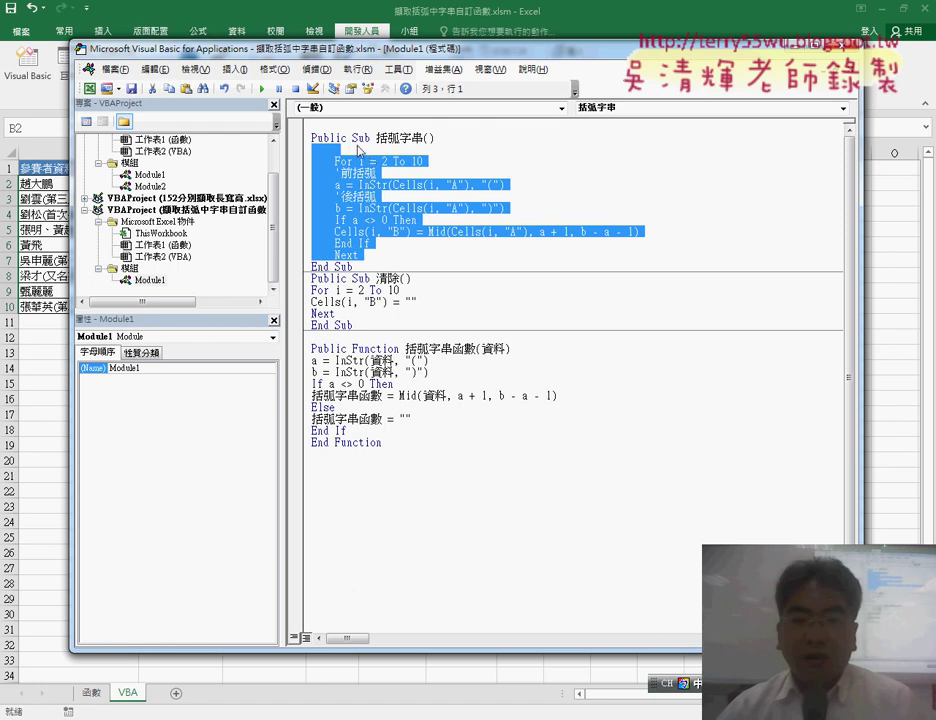
click(336, 149)
click(297, 149)
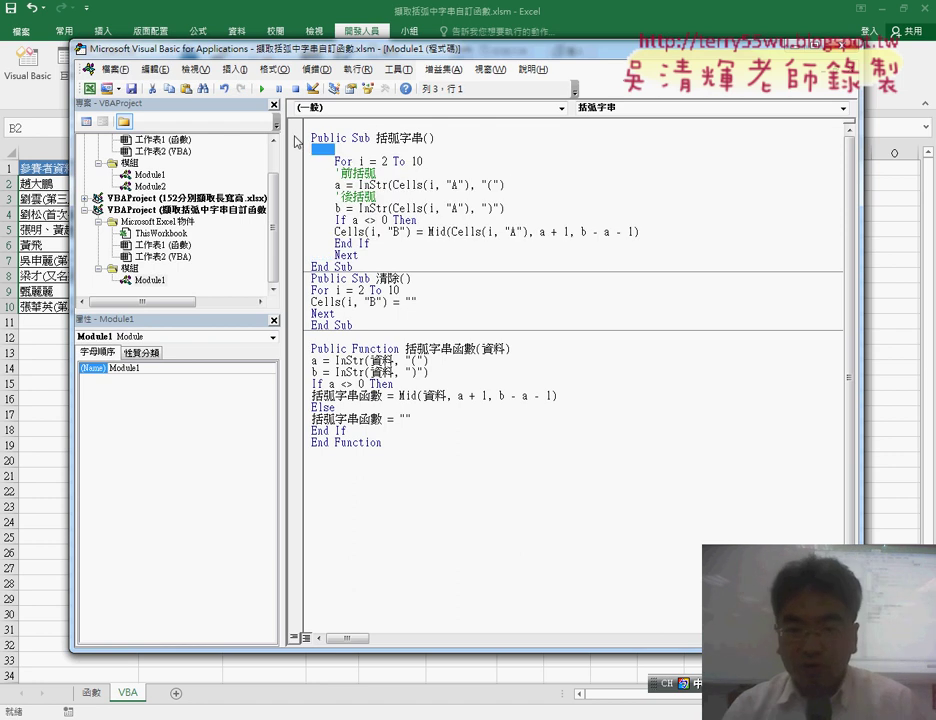
key(Delete)
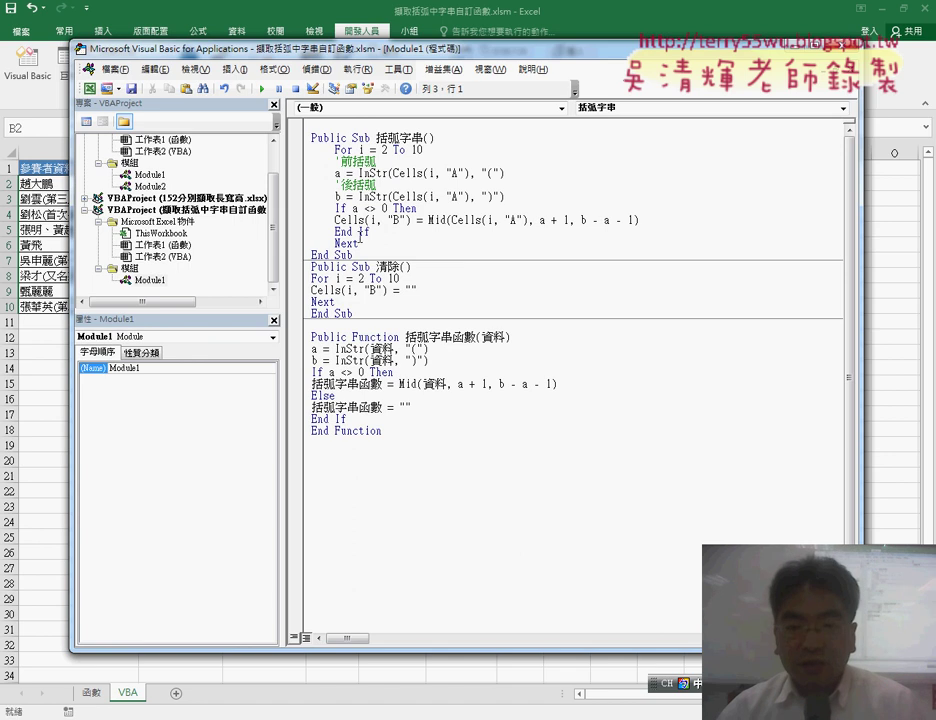
Indent the loop body and Cells line further, then undo the indentation with Ctrl+Z
drag(383, 233, 311, 161)
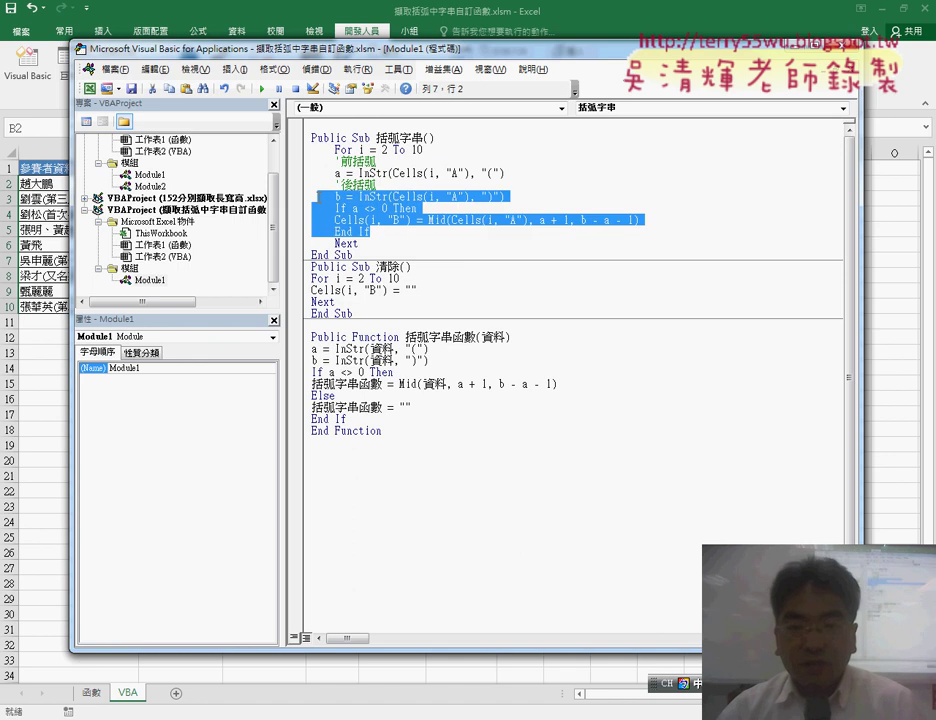
key(Tab)
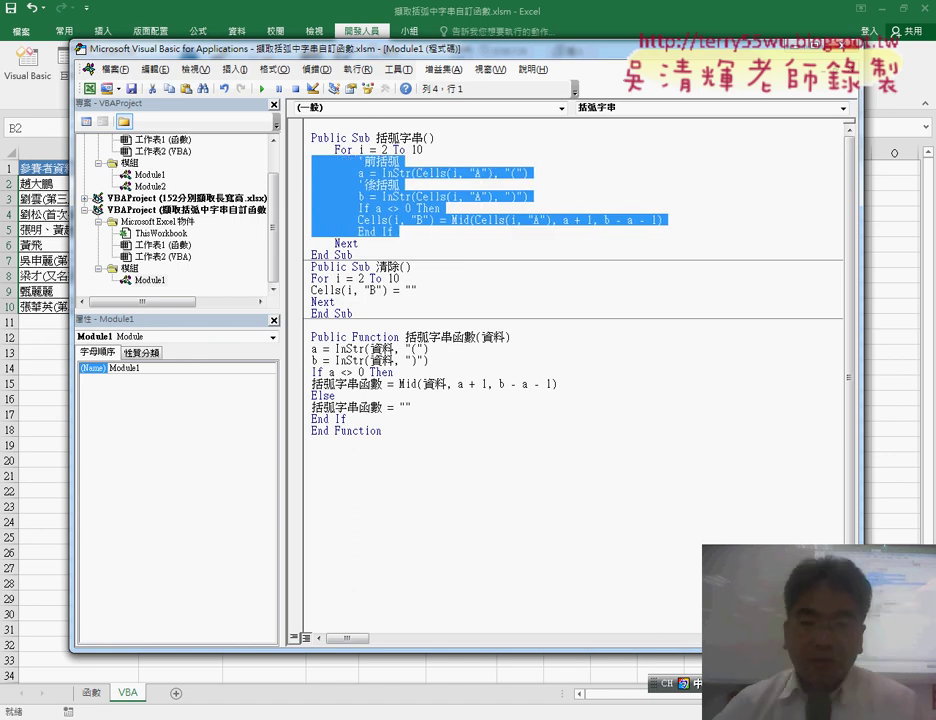
click(582, 220)
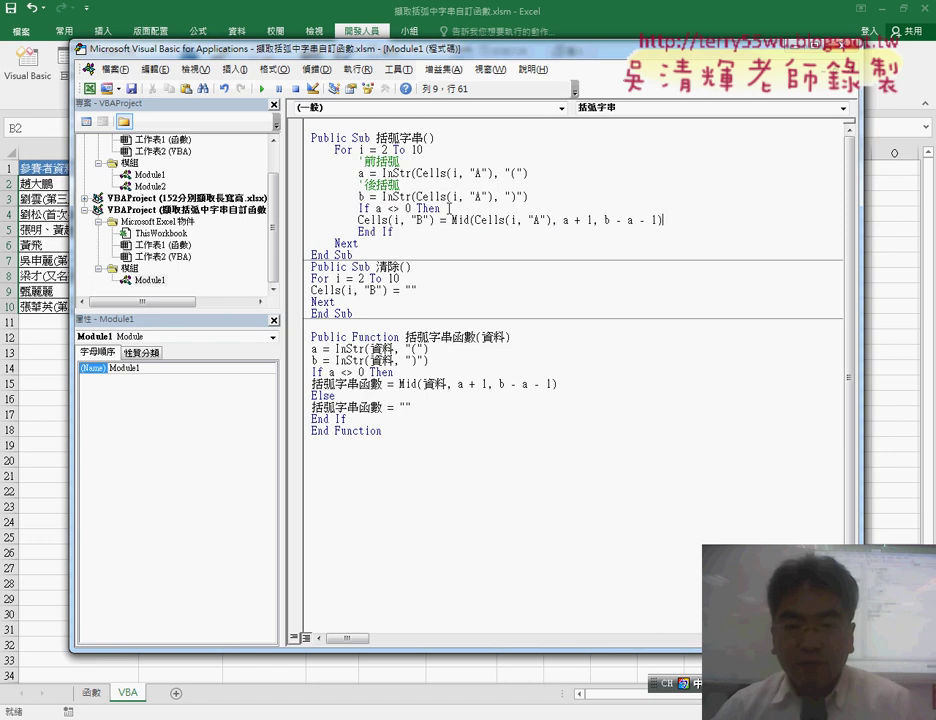
click(357, 220)
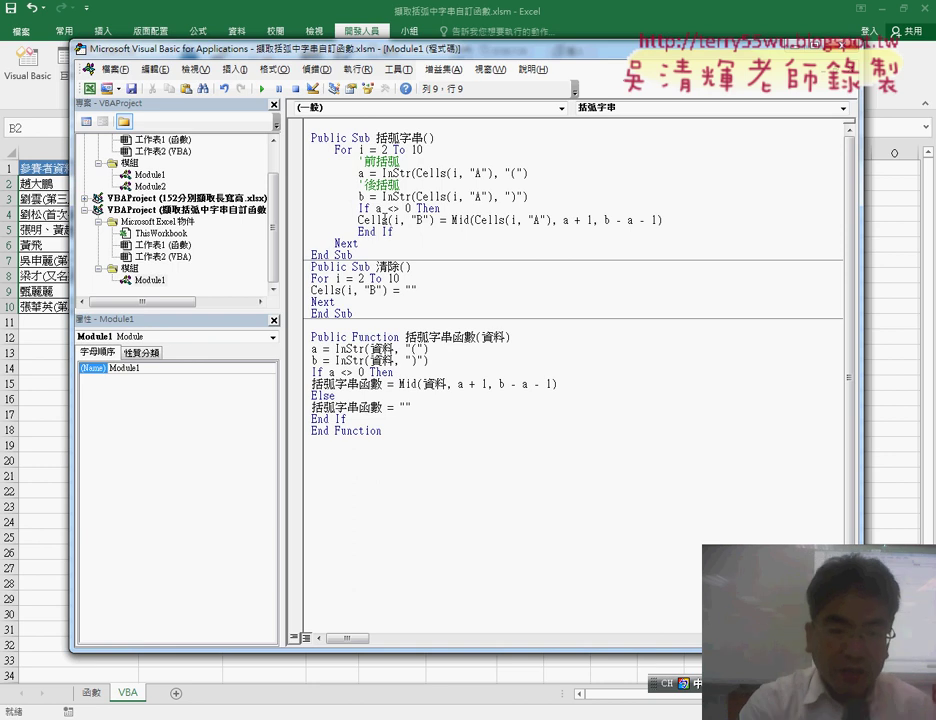
key(Tab)
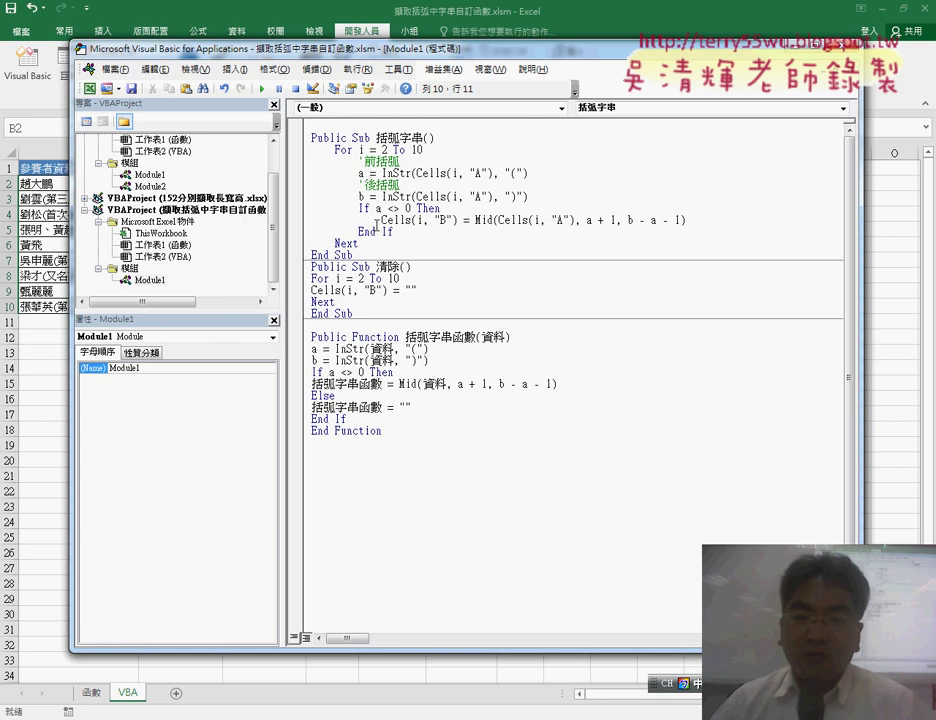
drag(381, 220, 358, 220)
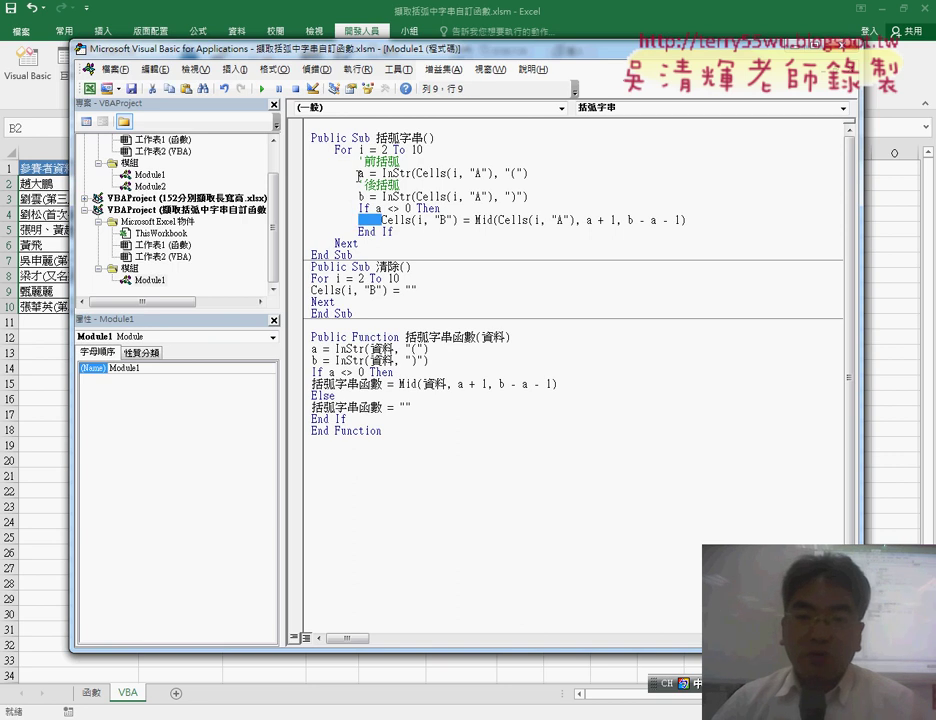
mouse_move(358, 174)
mouse_down()
mouse_move(336, 174)
mouse_move(347, 197)
mouse_up()
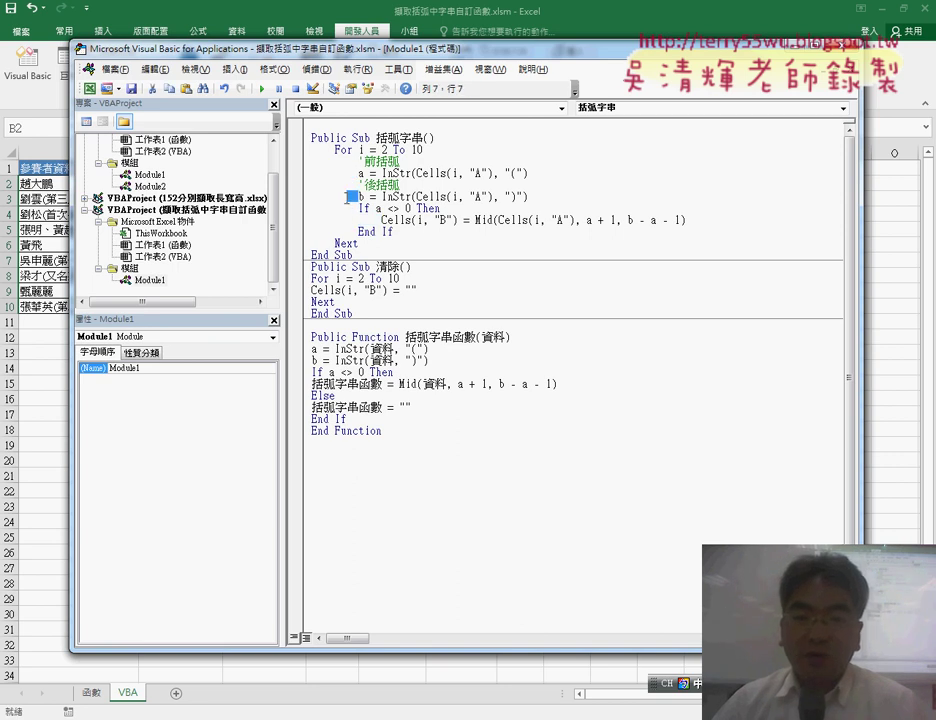
click(357, 232)
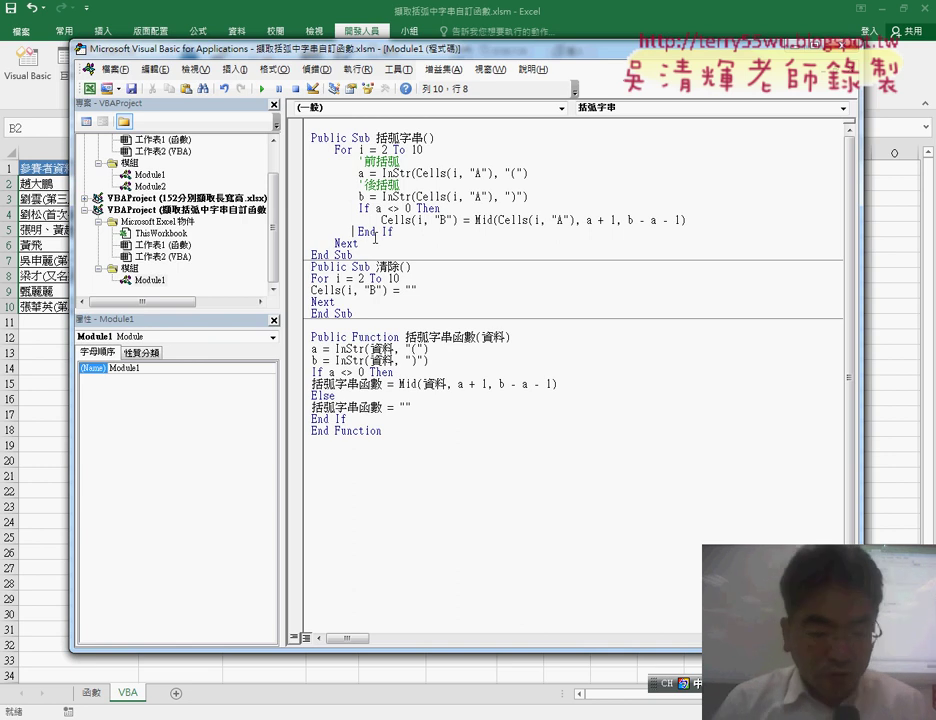
key(ctrl+z)
key(ctrl+z)
key(ctrl+z)
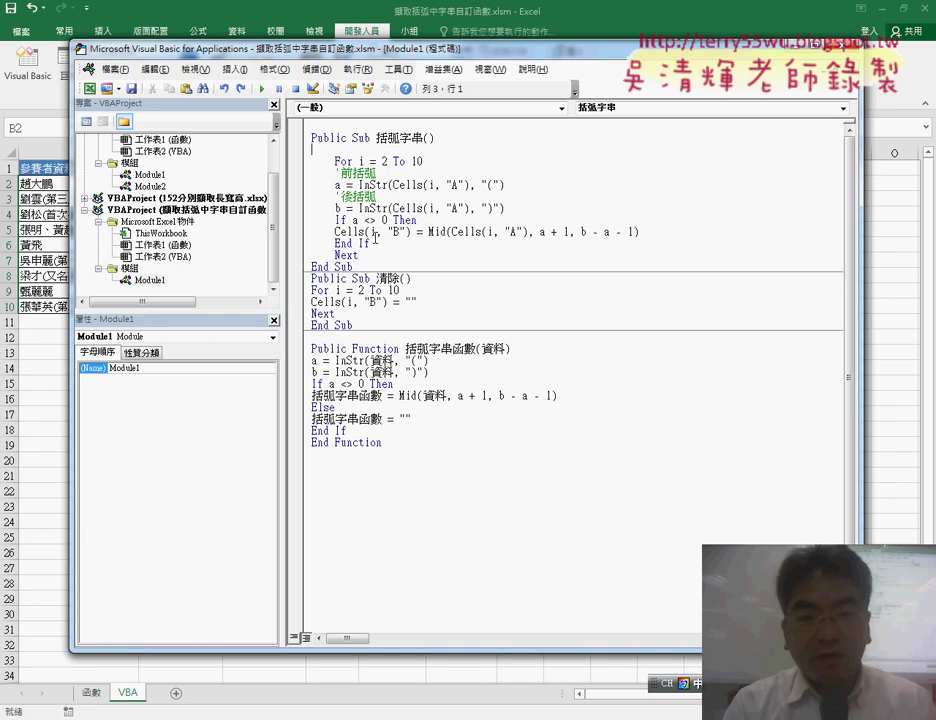
key(ctrl+z)
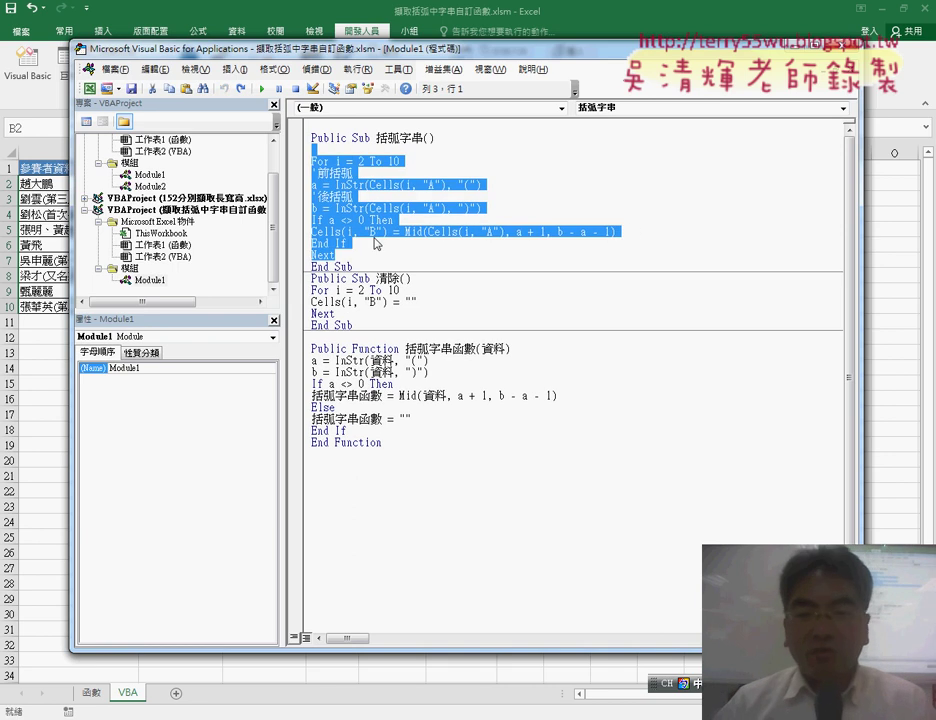
click(432, 218)
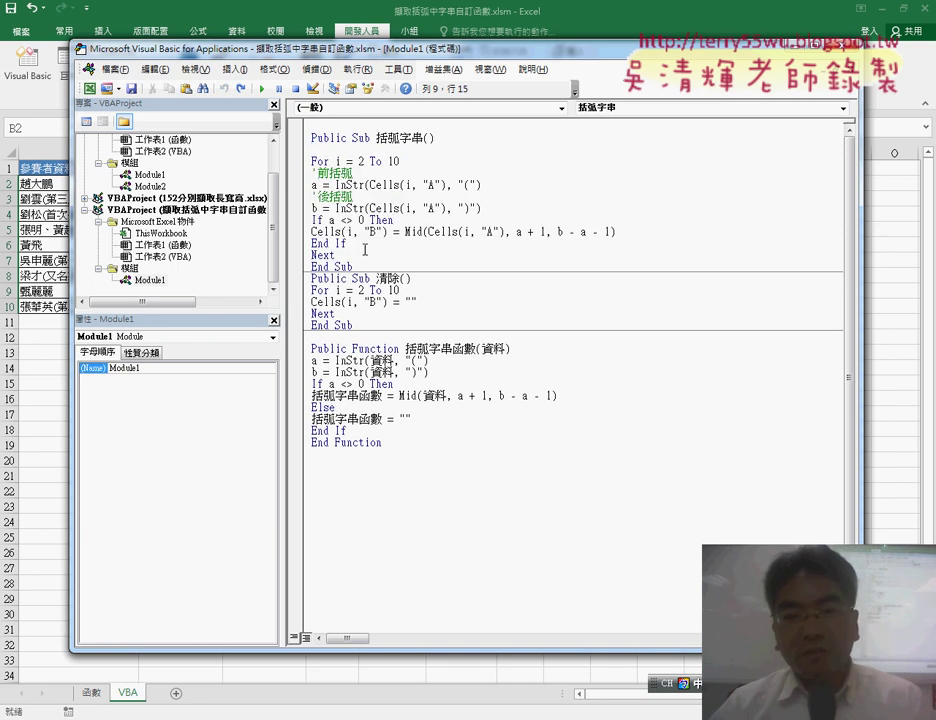
drag(365, 250, 307, 172)
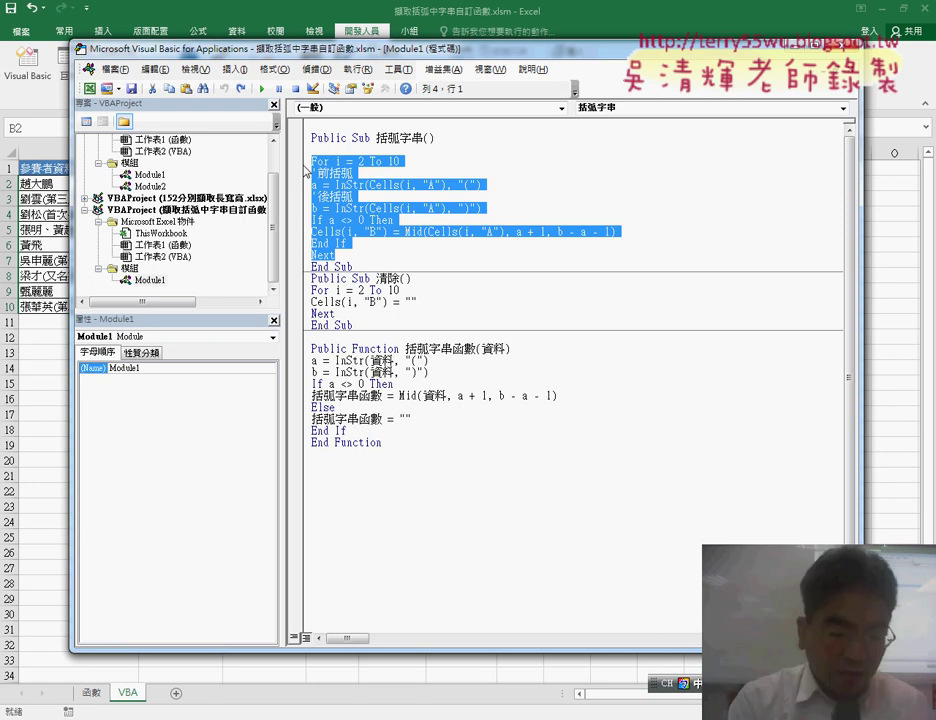
key(ctrl+y)
key(ctrl+y)
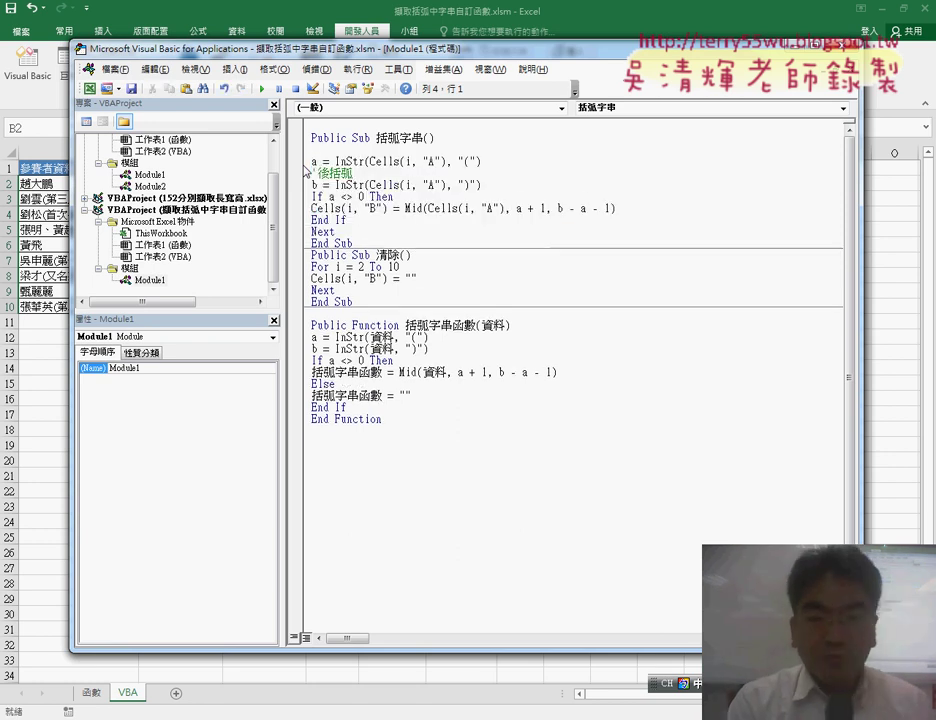
key(ctrl+y)
key(ctrl+z)
key(ctrl+z)
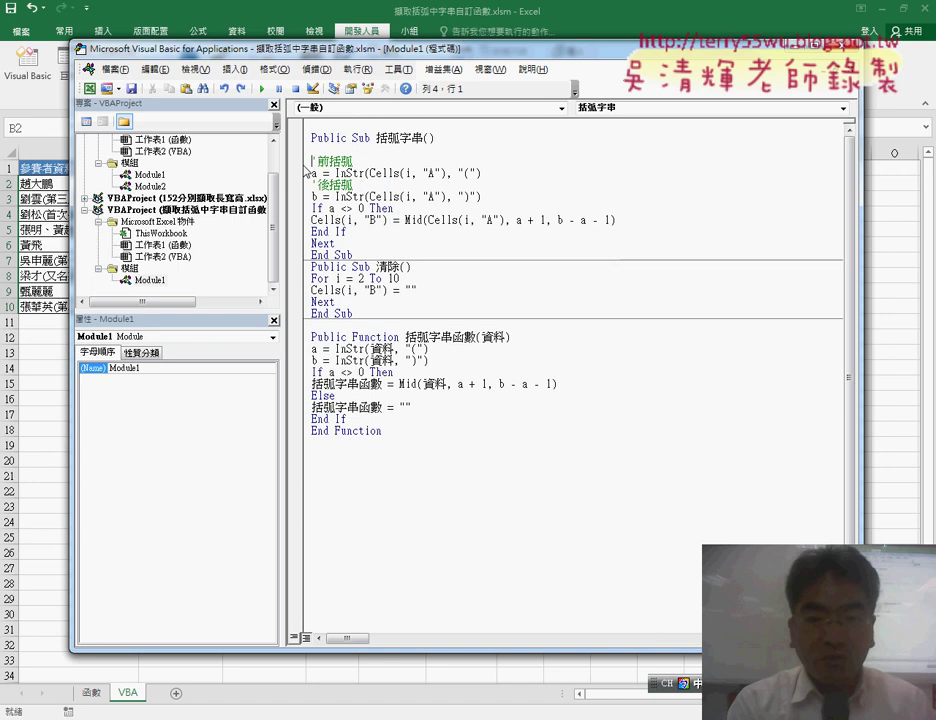
key(ctrl+z)
click(306, 172)
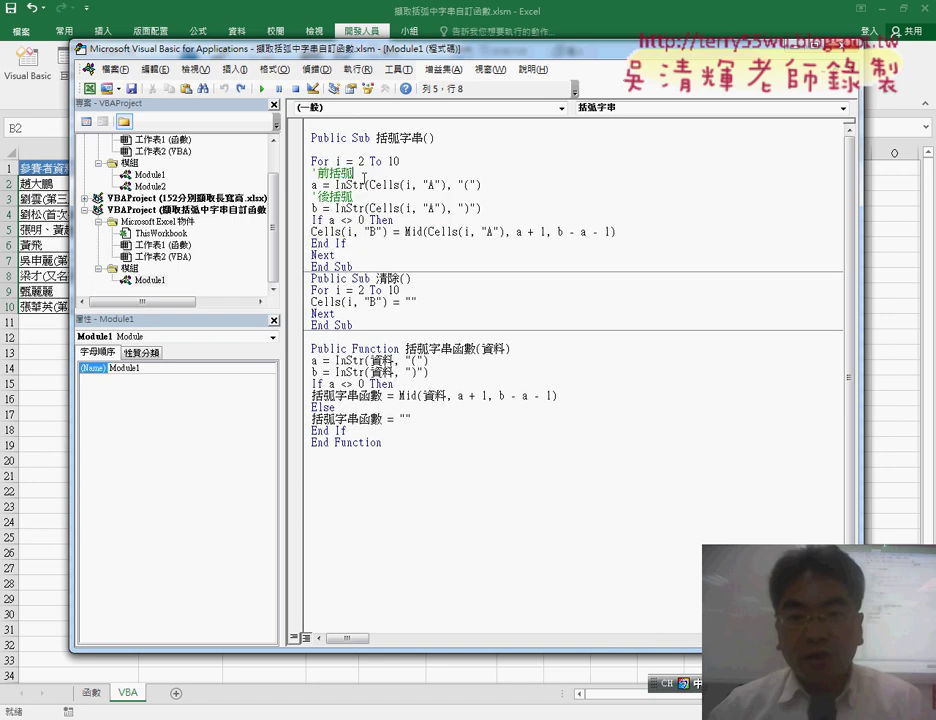
click(306, 196)
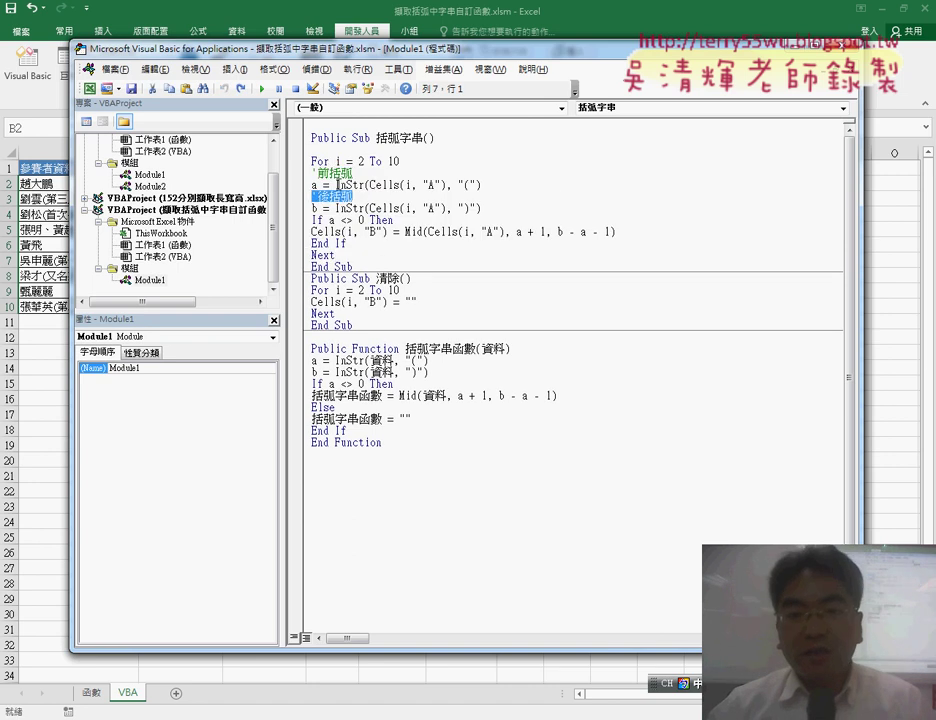
click(306, 172)
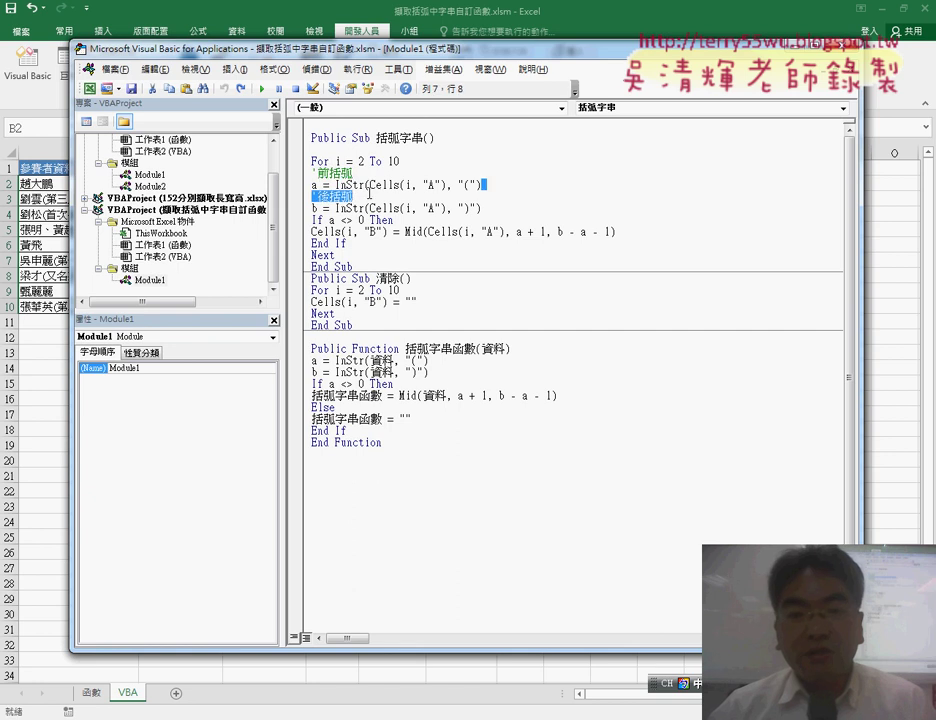
mouse_move(490, 184)
mouse_down()
mouse_move(311, 185)
mouse_move(359, 175)
mouse_up()
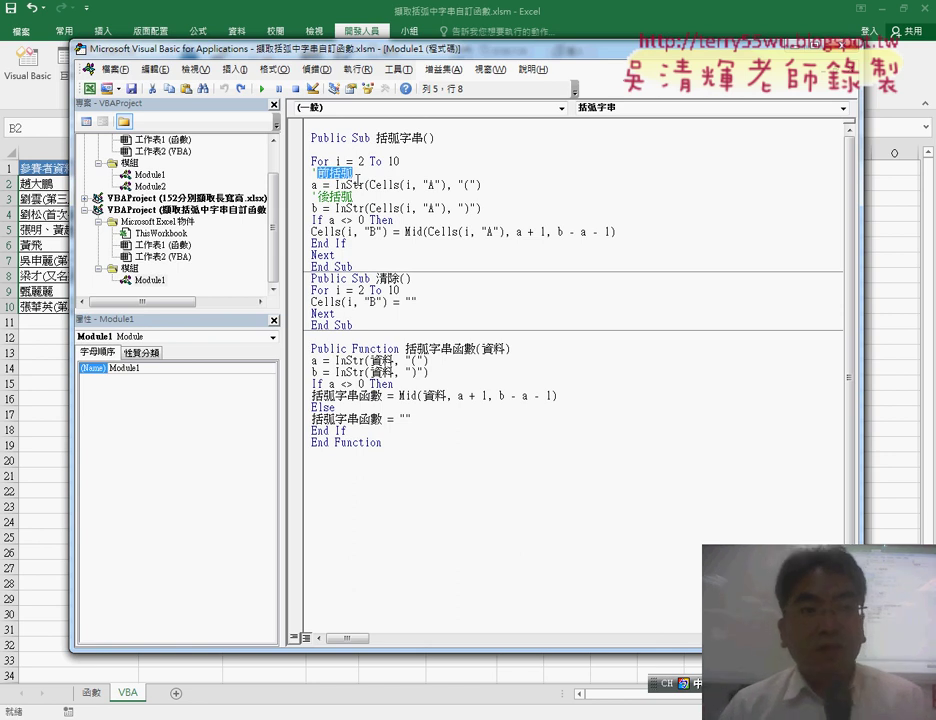
click(384, 184)
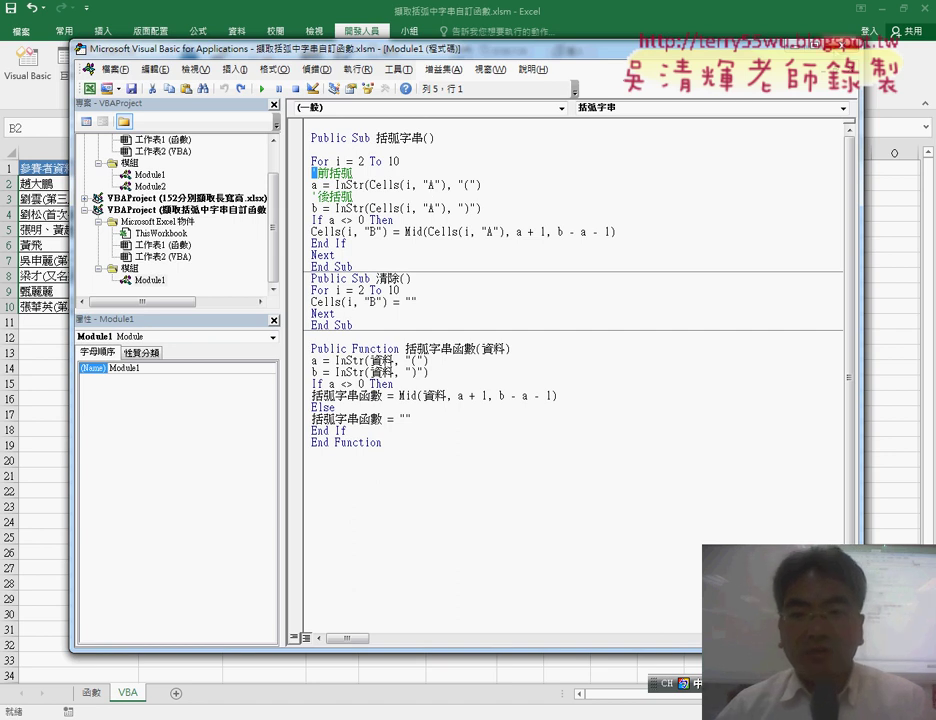
key(alt+F11)
Open 152分別擷取長寬高.xlsx from the 01文字與資料函數 folder, declining to reopen it
click(532, 400)
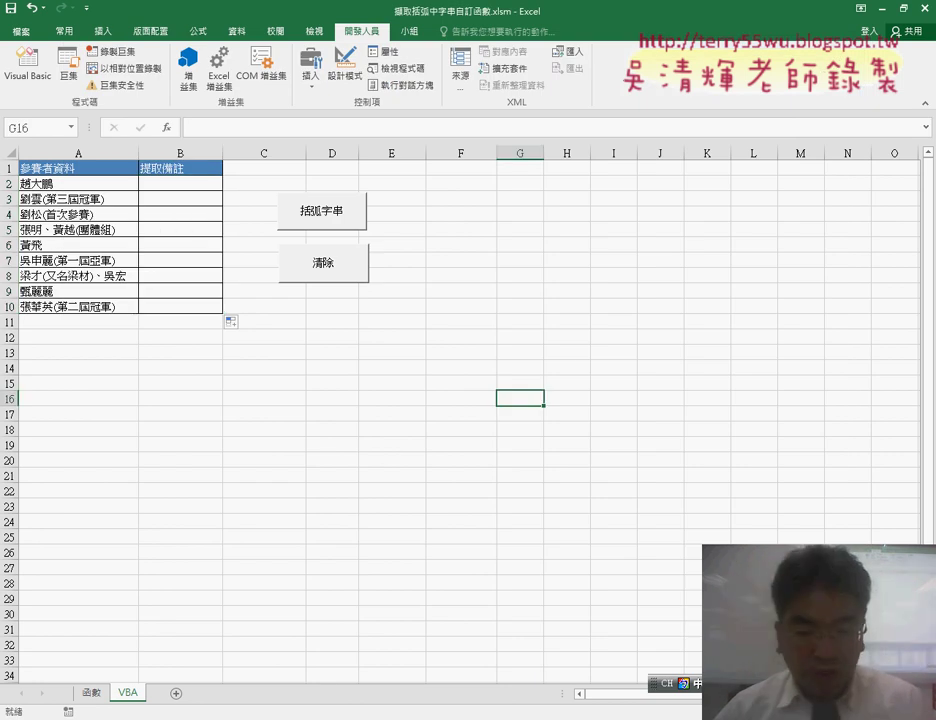
mouse_move(262, 718)
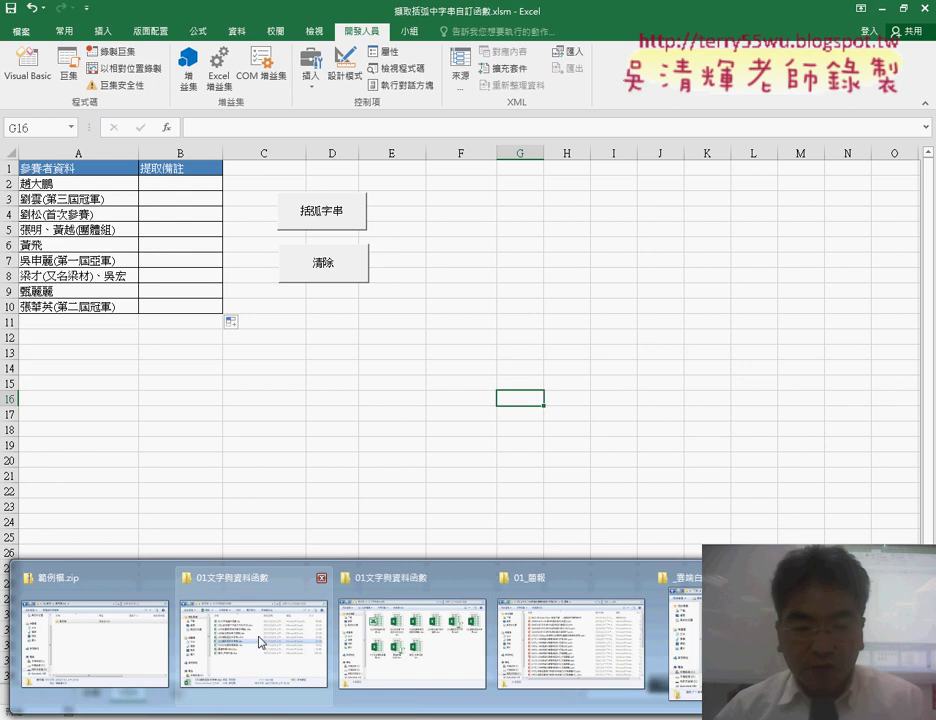
mouse_move(240, 645)
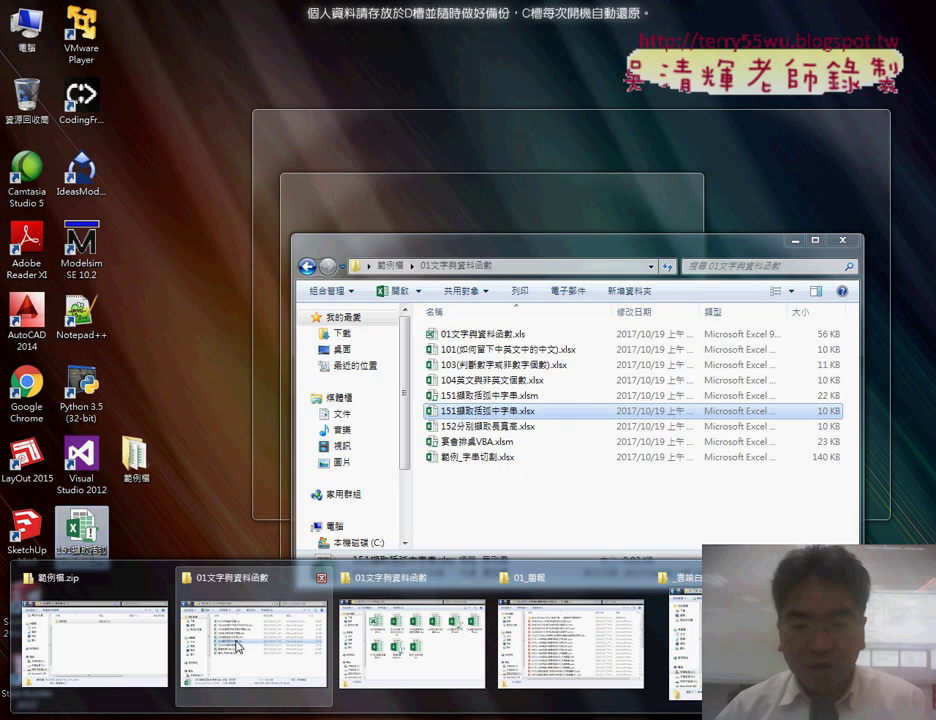
click(240, 645)
double_click(472, 427)
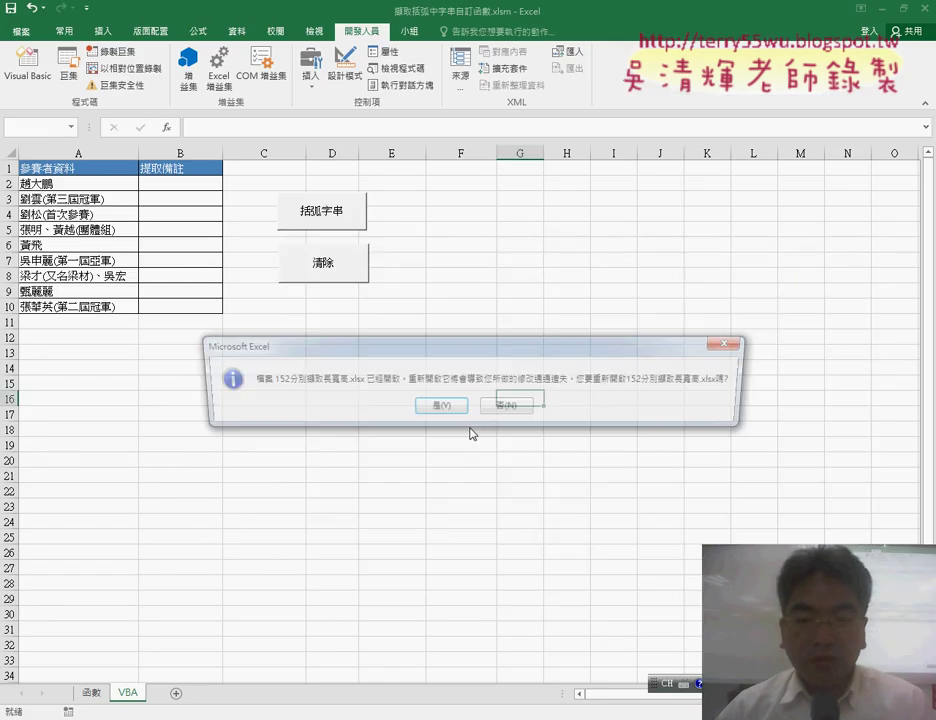
click(503, 406)
Switch to the 152分別擷取長寬高.xlsx window and start inserting a function in C2
mouse_move(231, 716)
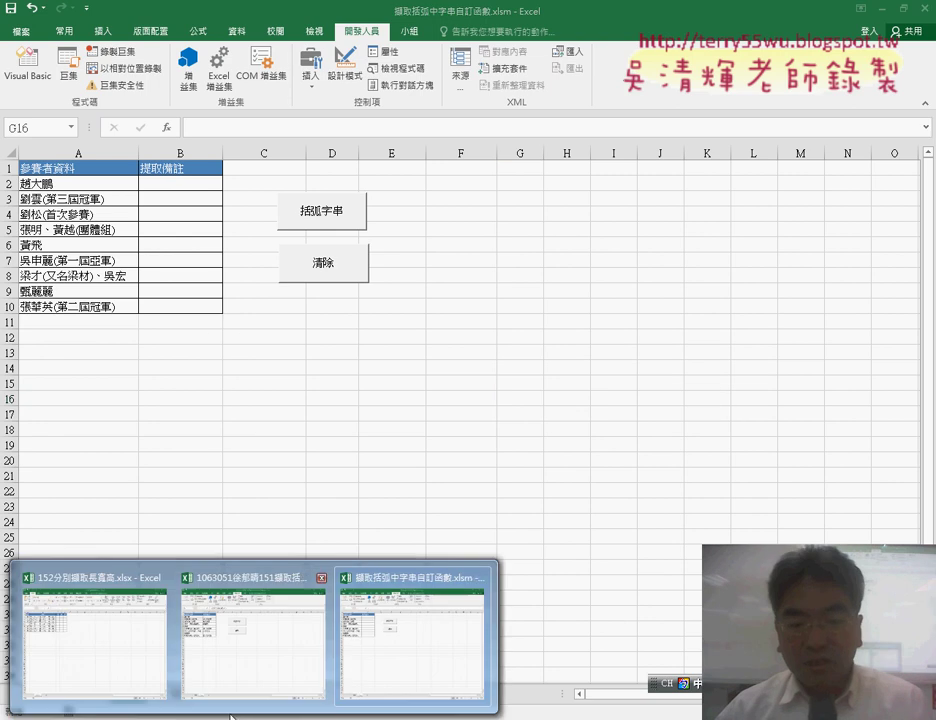
click(136, 652)
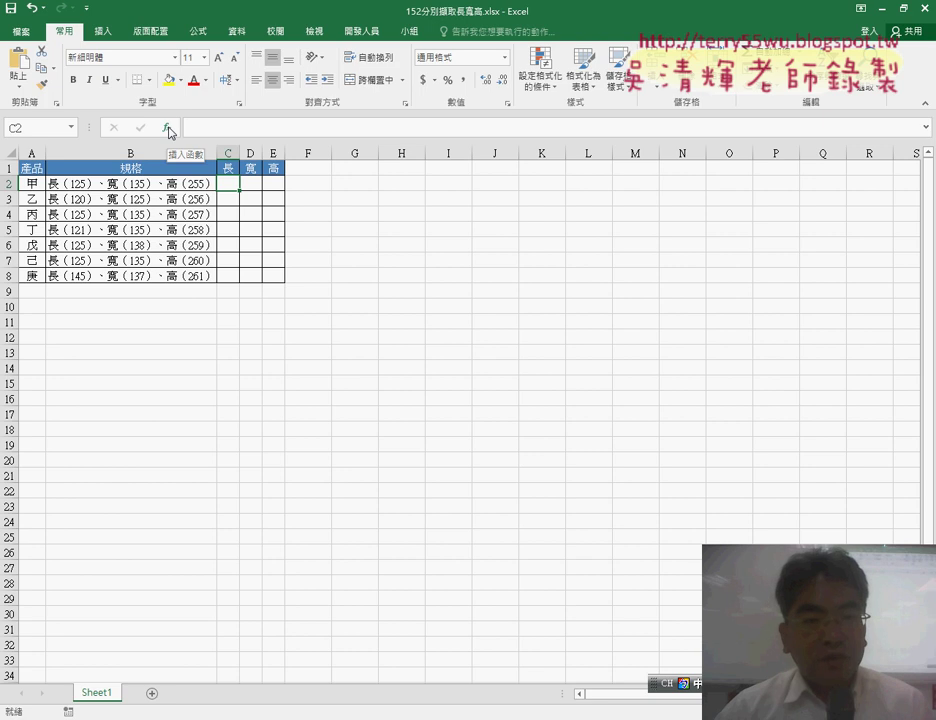
click(169, 129)
Enter =FIND("(",B2) in C2 using the Text category's FIND function, returning 2
click(424, 288)
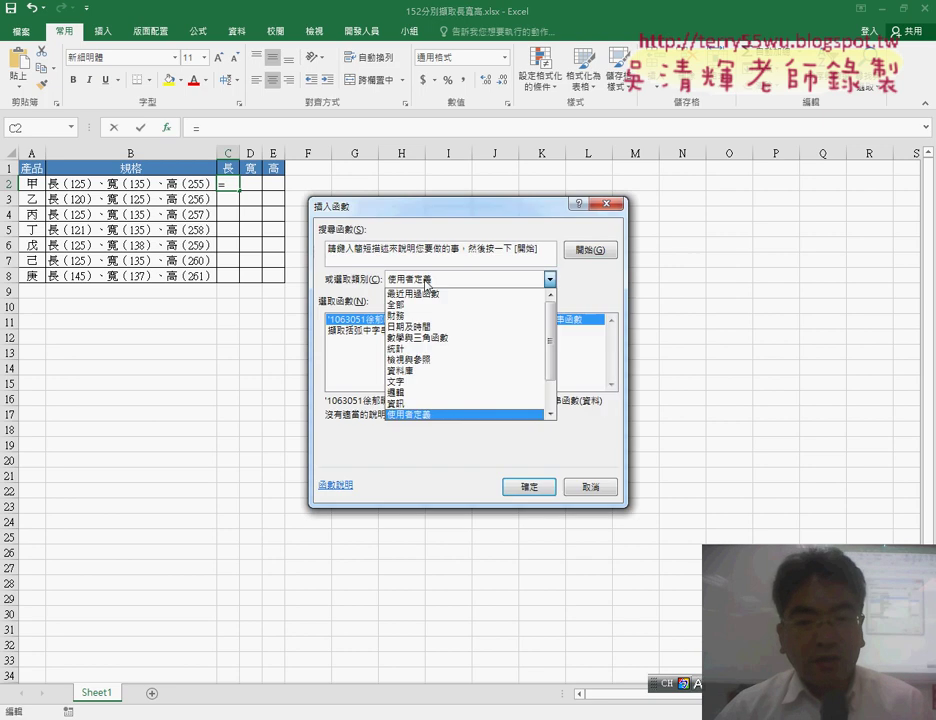
click(424, 382)
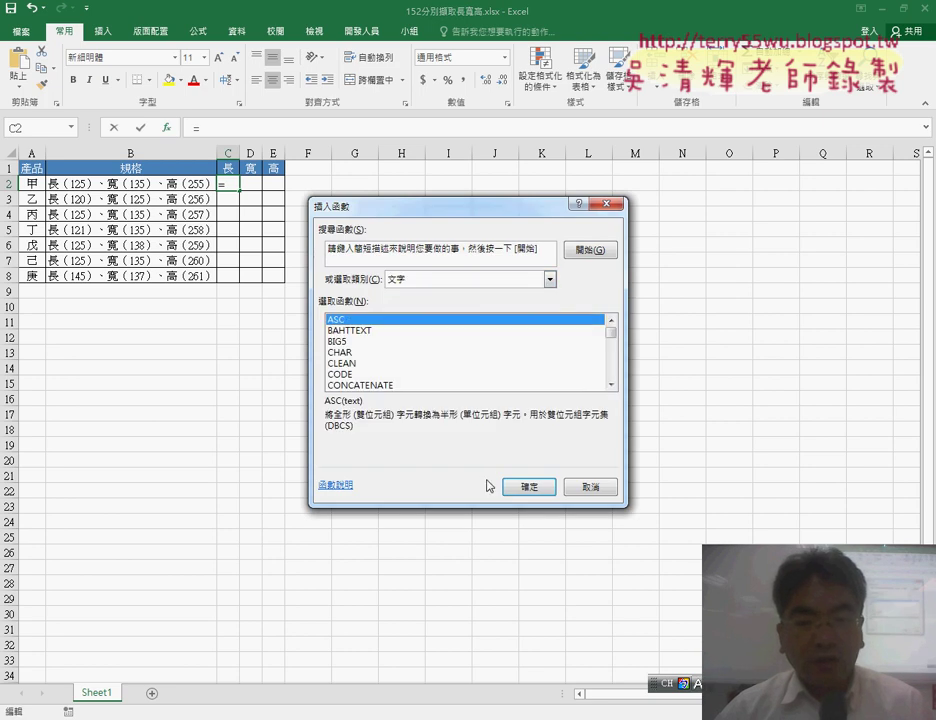
drag(612, 338, 614, 350)
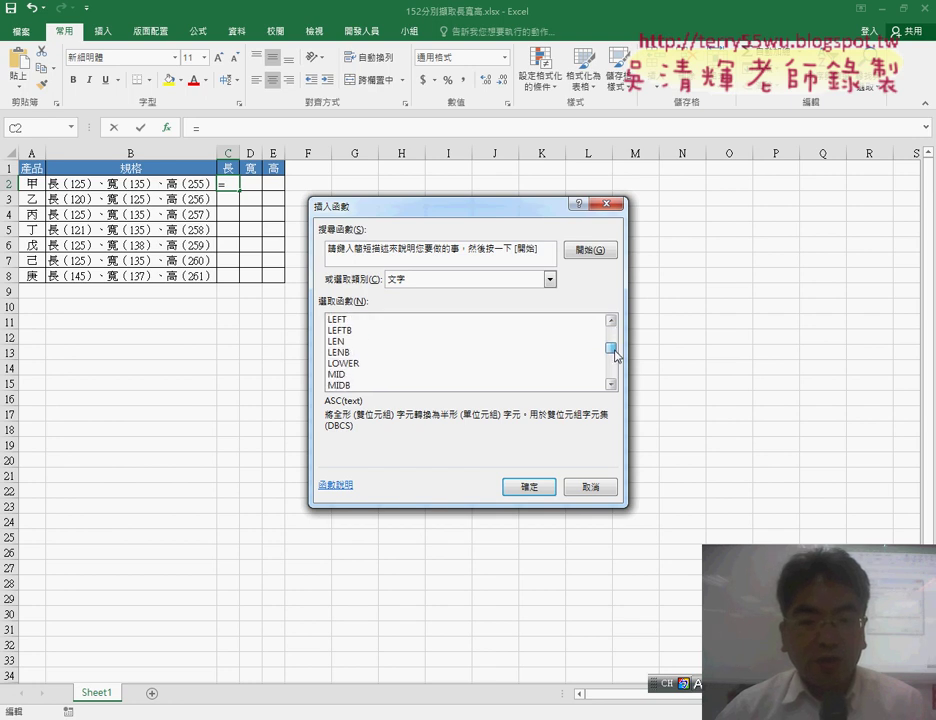
drag(614, 353, 618, 352)
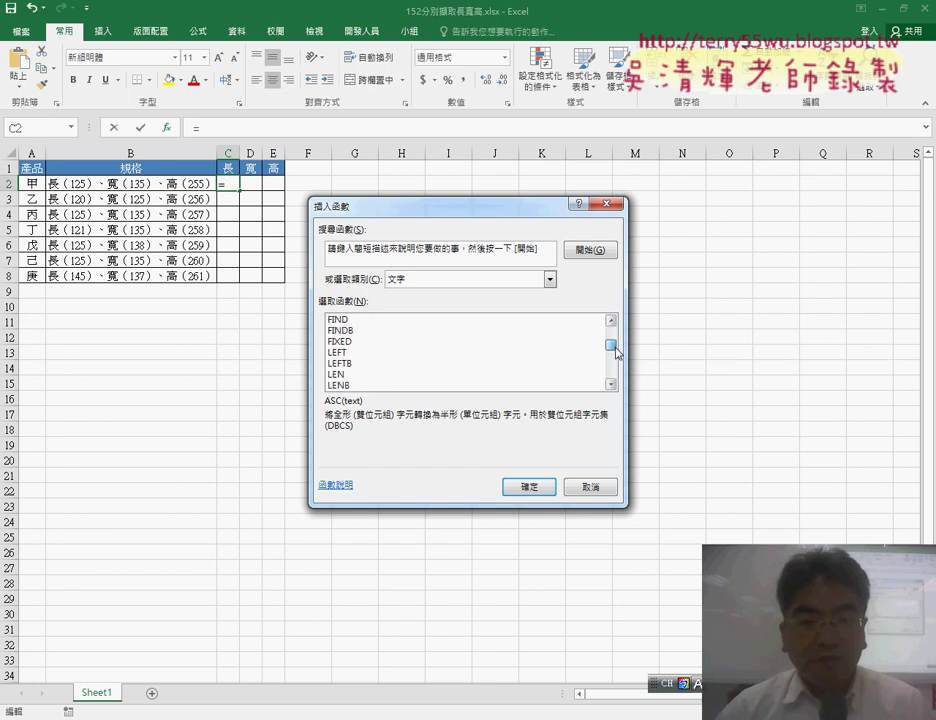
double_click(366, 320)
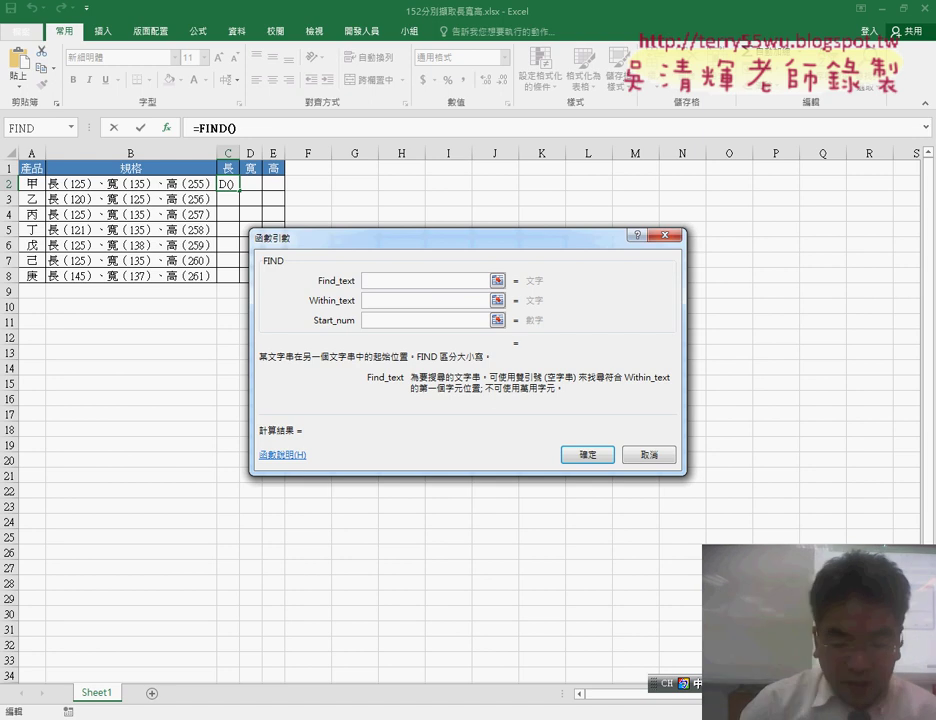
text(（)
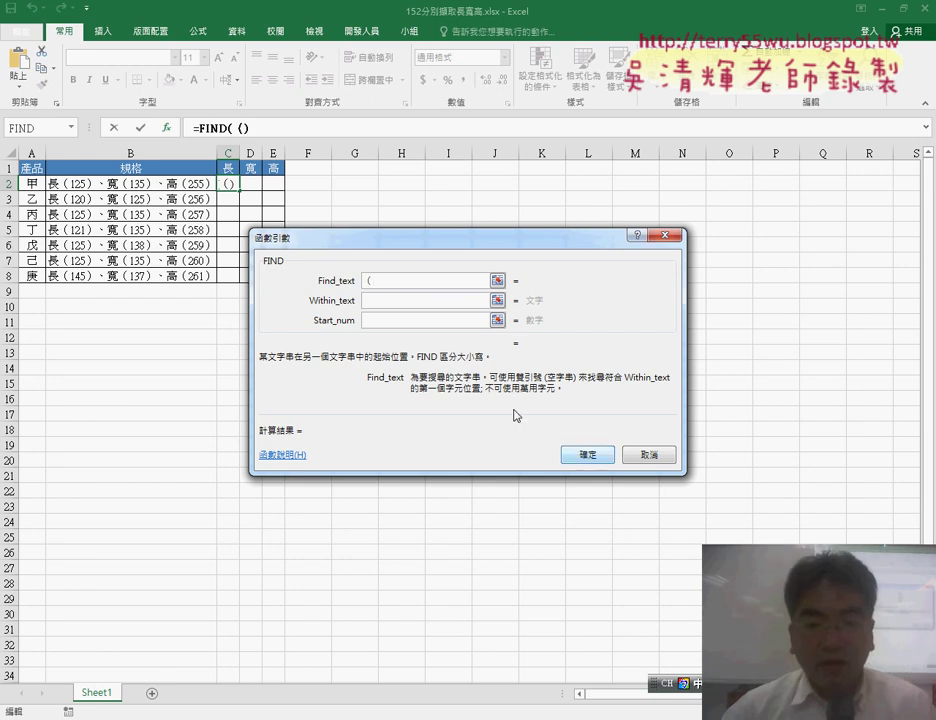
click(394, 305)
click(140, 184)
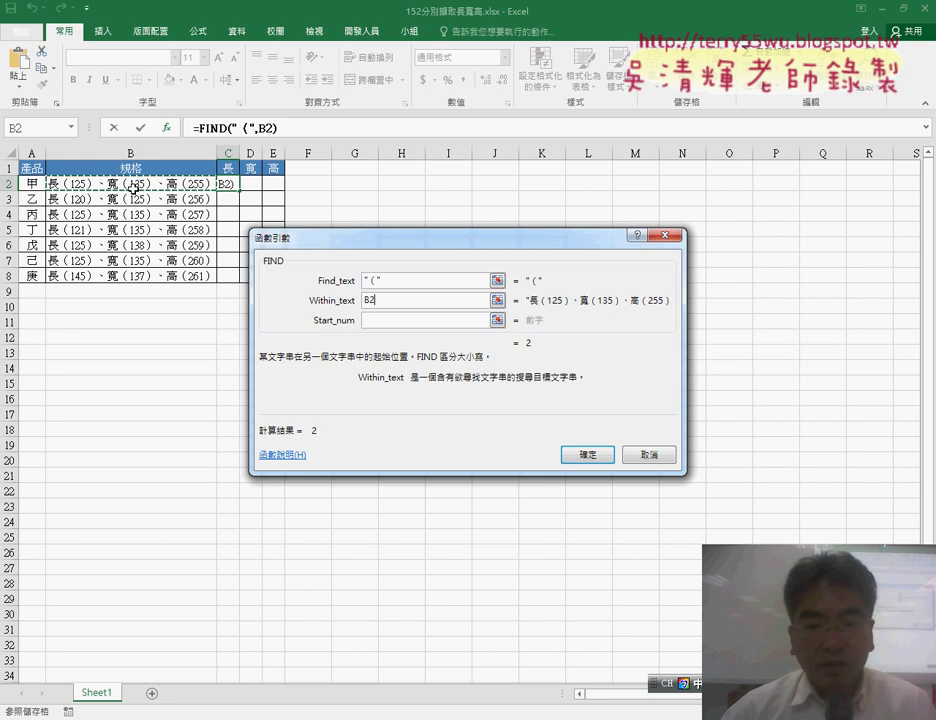
click(587, 454)
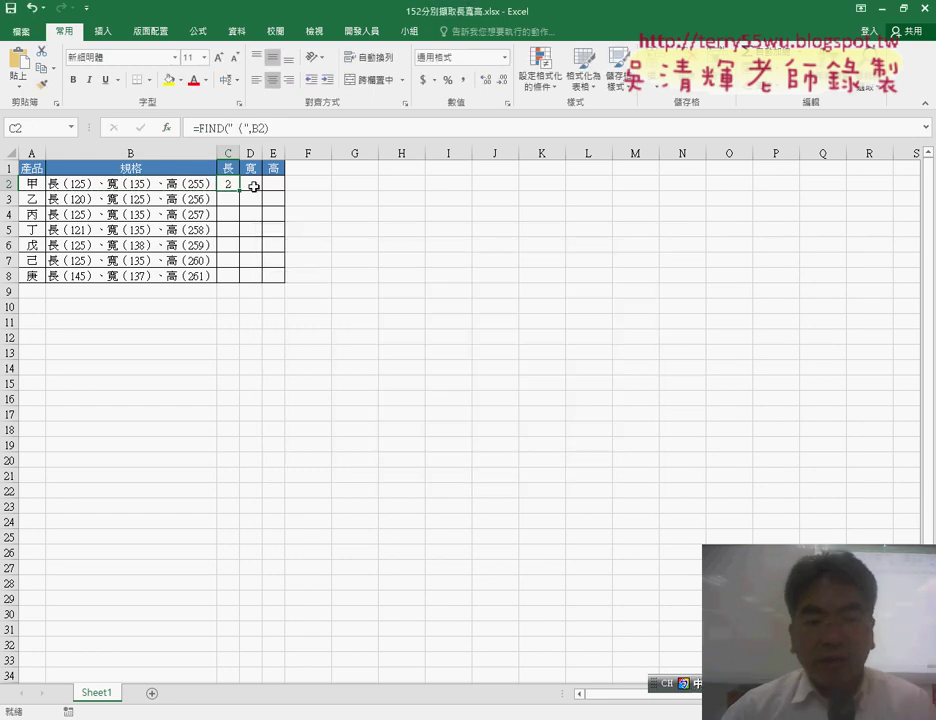
Copy C2's FIND formula into D2 and open its function arguments
drag(278, 130, 190, 129)
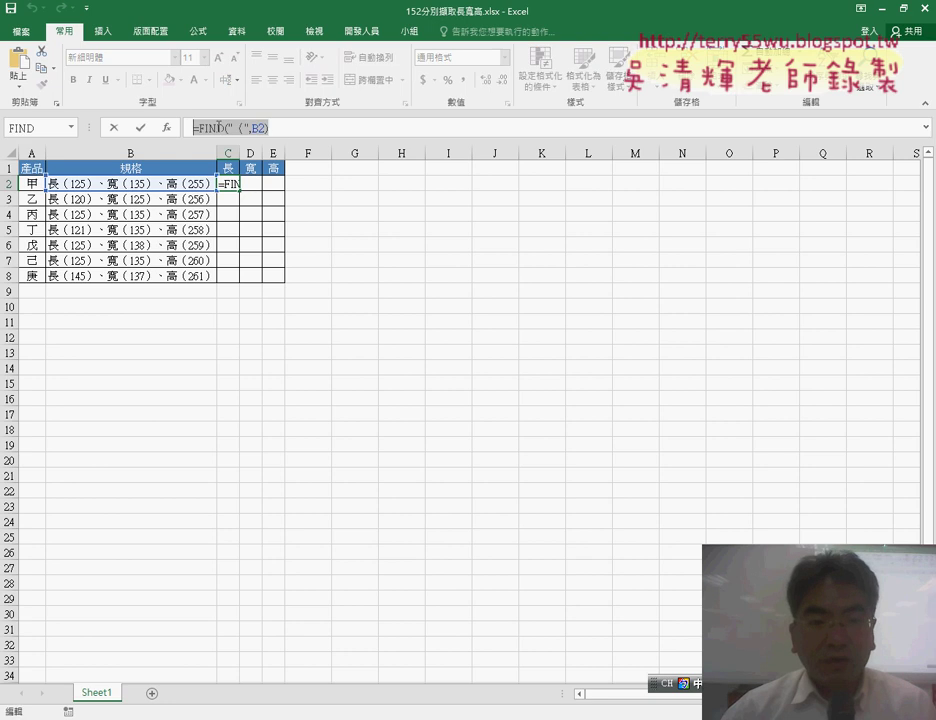
right_click(220, 128)
click(250, 155)
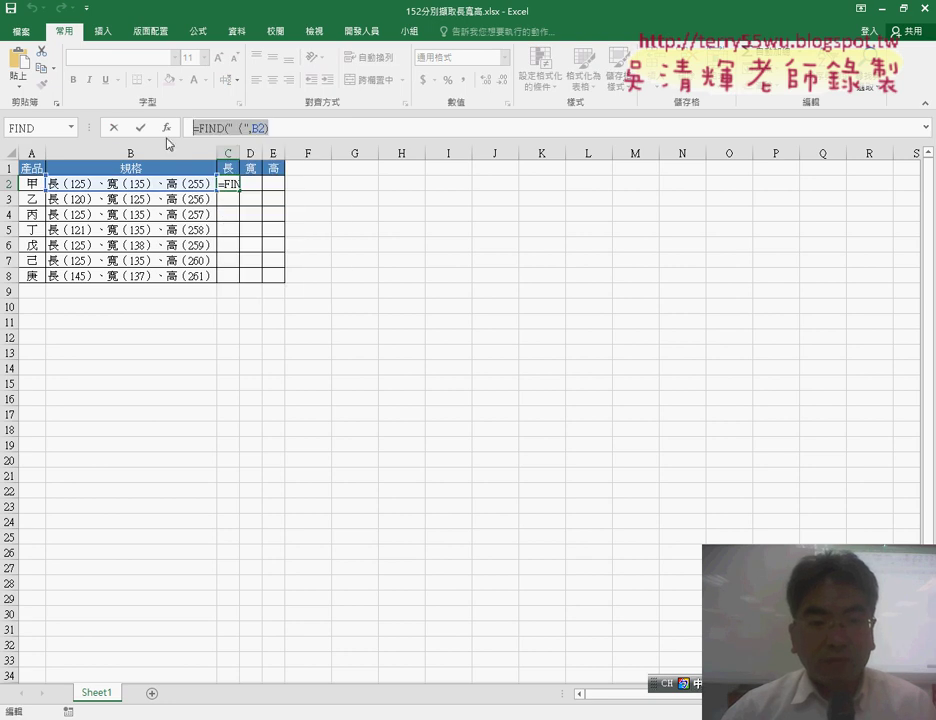
click(114, 129)
click(251, 182)
right_click(241, 131)
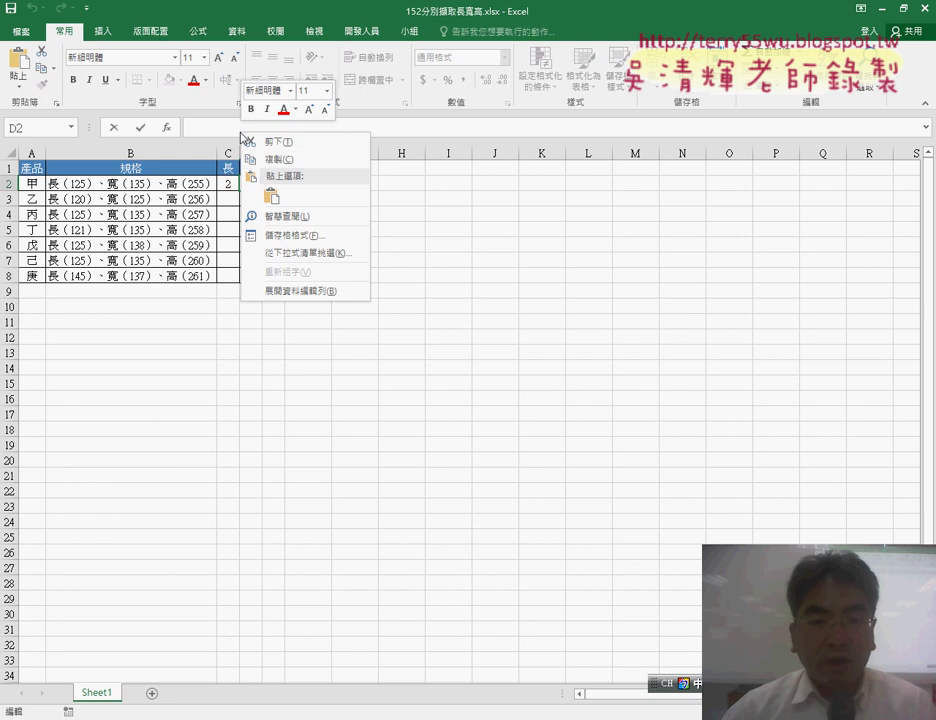
click(271, 192)
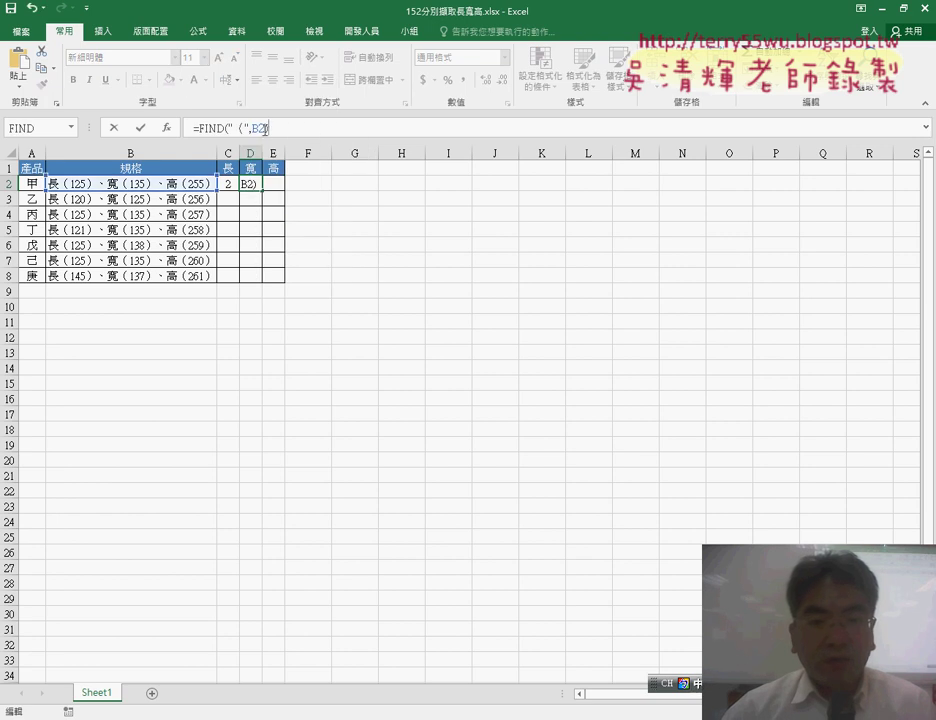
click(216, 128)
click(176, 129)
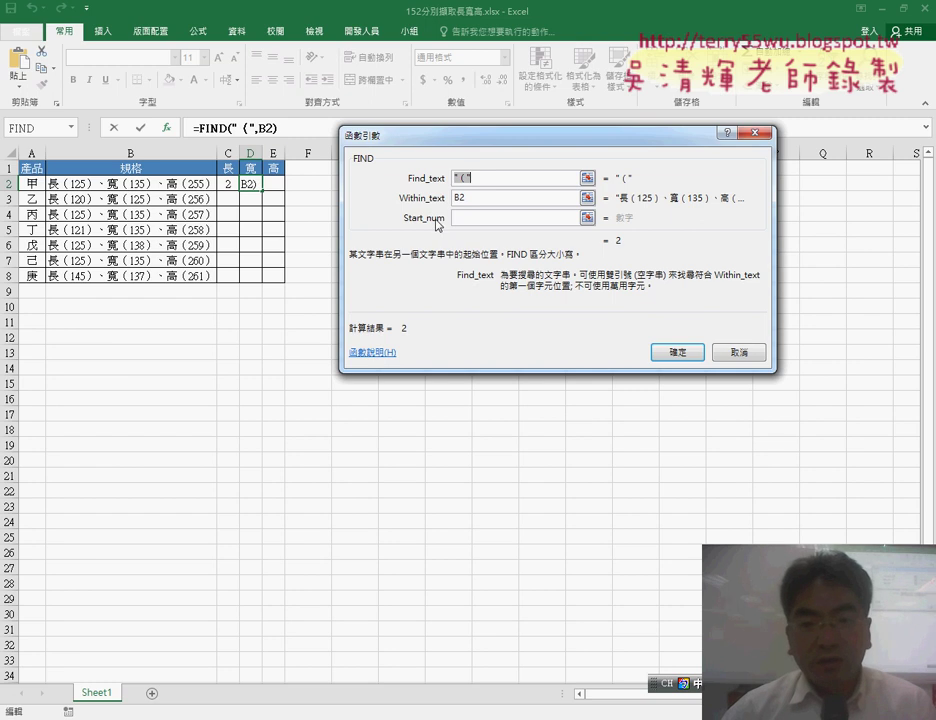
Set D2's Start_num to FIND("(",B2)+1, so D2 returns 9
click(497, 217)
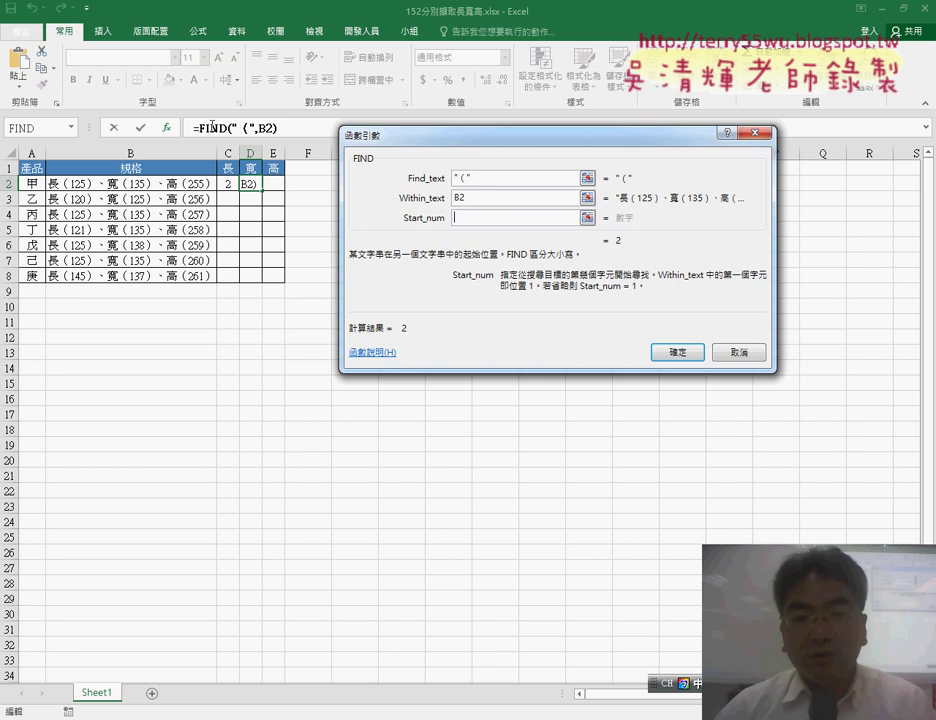
right_click(479, 215)
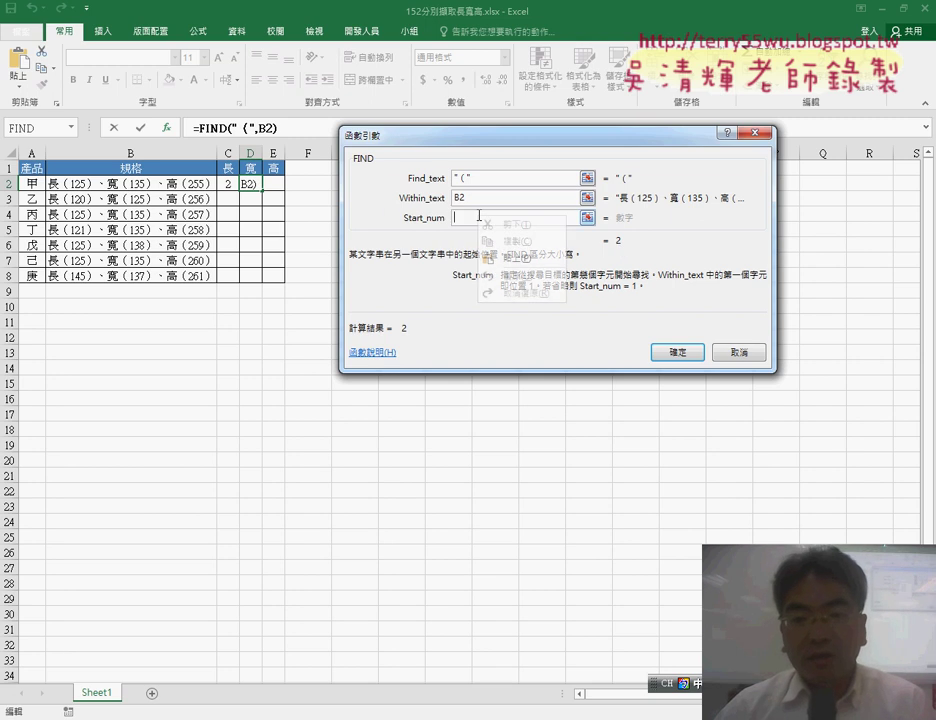
click(520, 261)
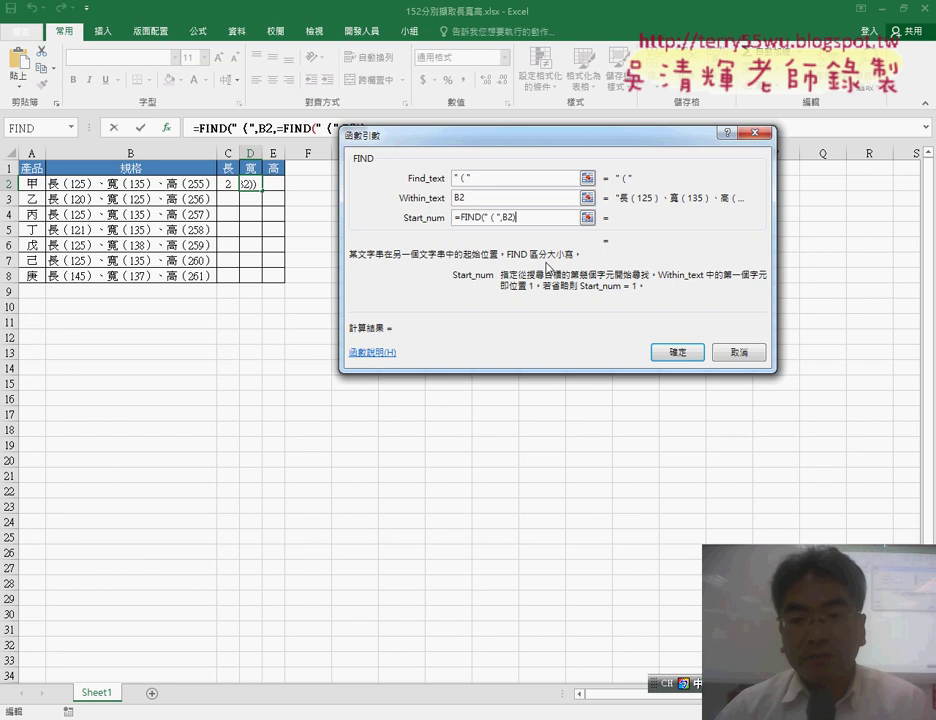
click(457, 217)
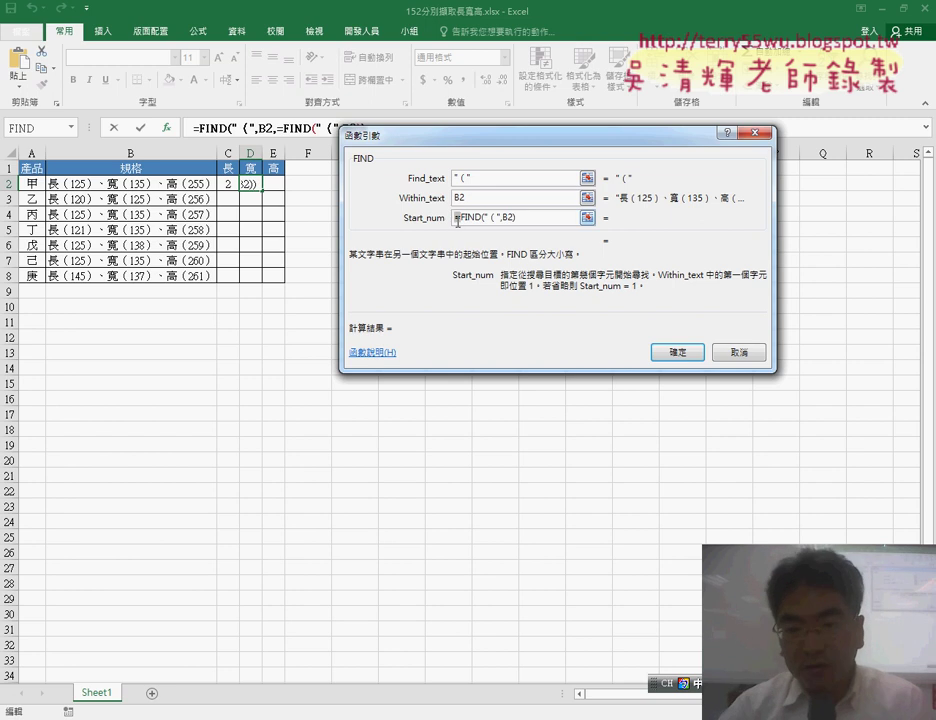
key(Delete)
drag(522, 218, 563, 217)
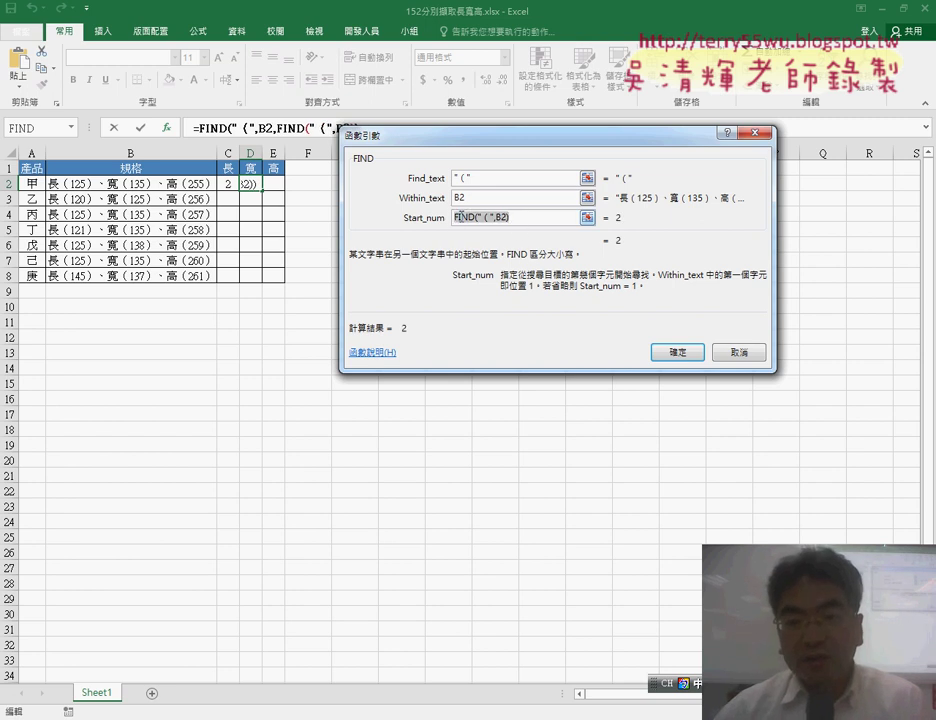
click(561, 219)
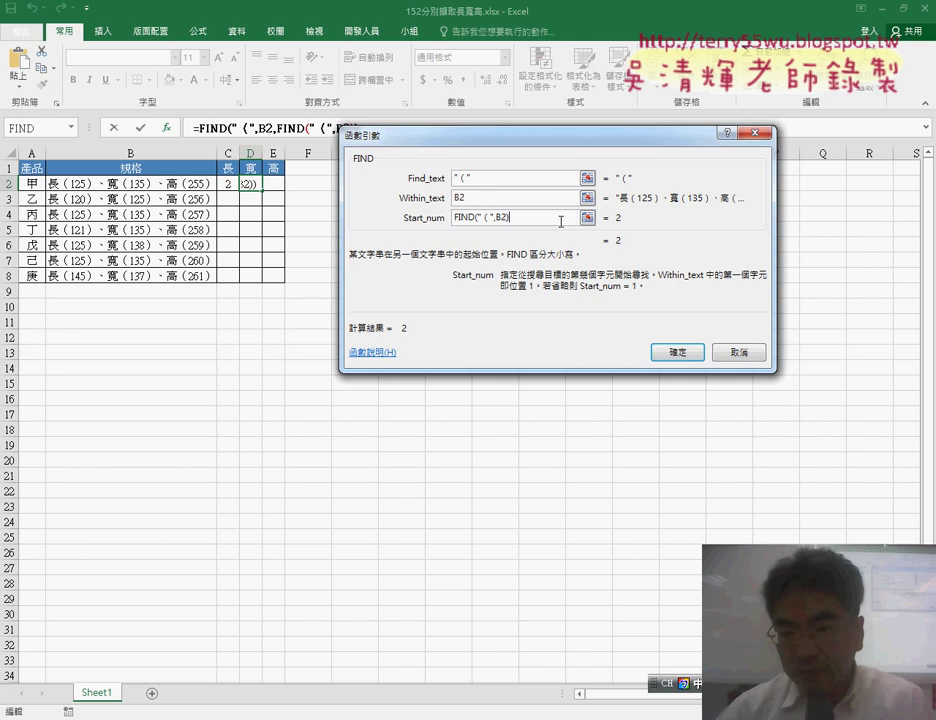
text(+1)
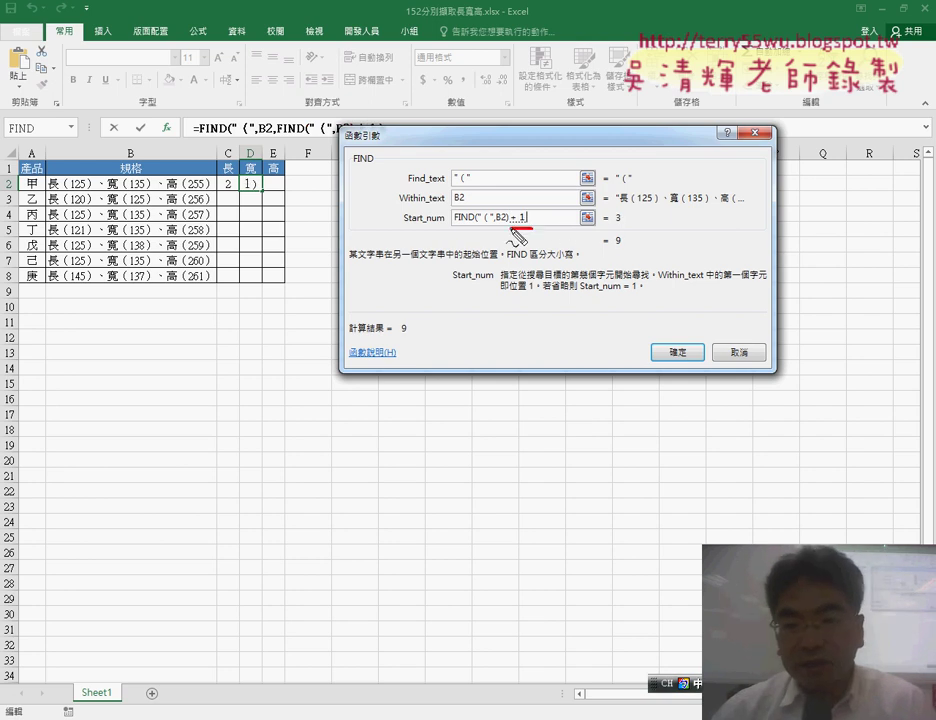
drag(509, 206, 531, 230)
drag(611, 211, 623, 211)
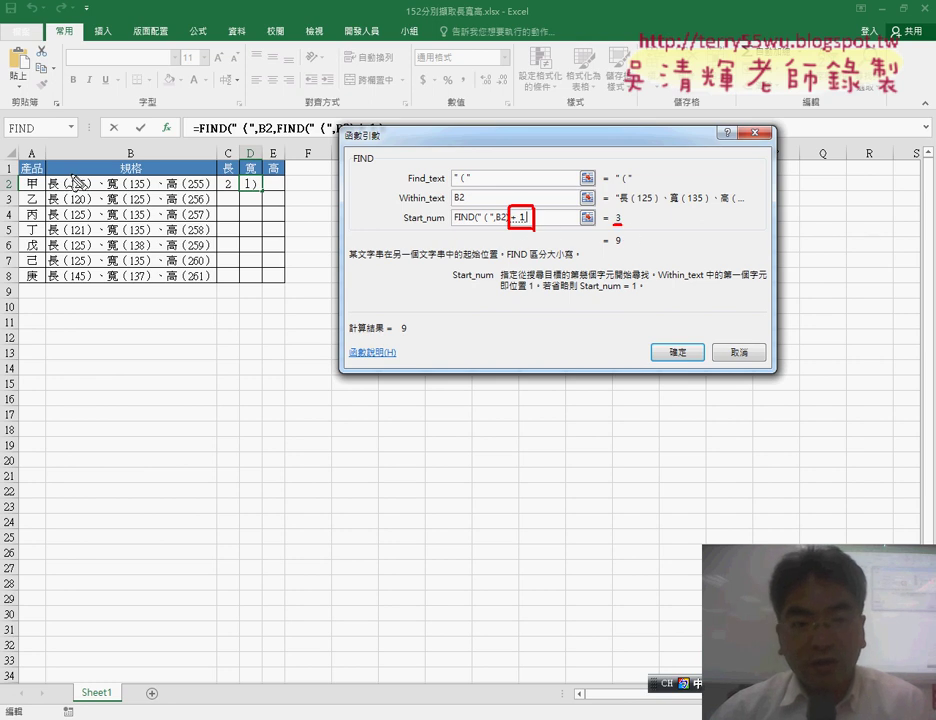
drag(71, 175, 71, 190)
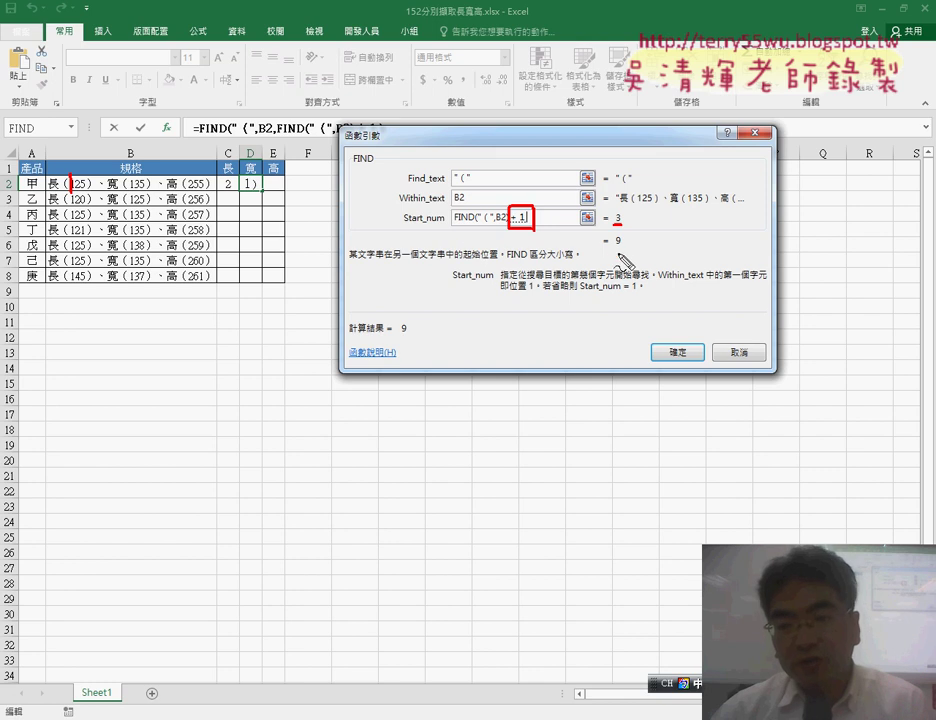
mouse_move(612, 248)
mouse_down()
mouse_move(622, 247)
mouse_move(614, 250)
mouse_up()
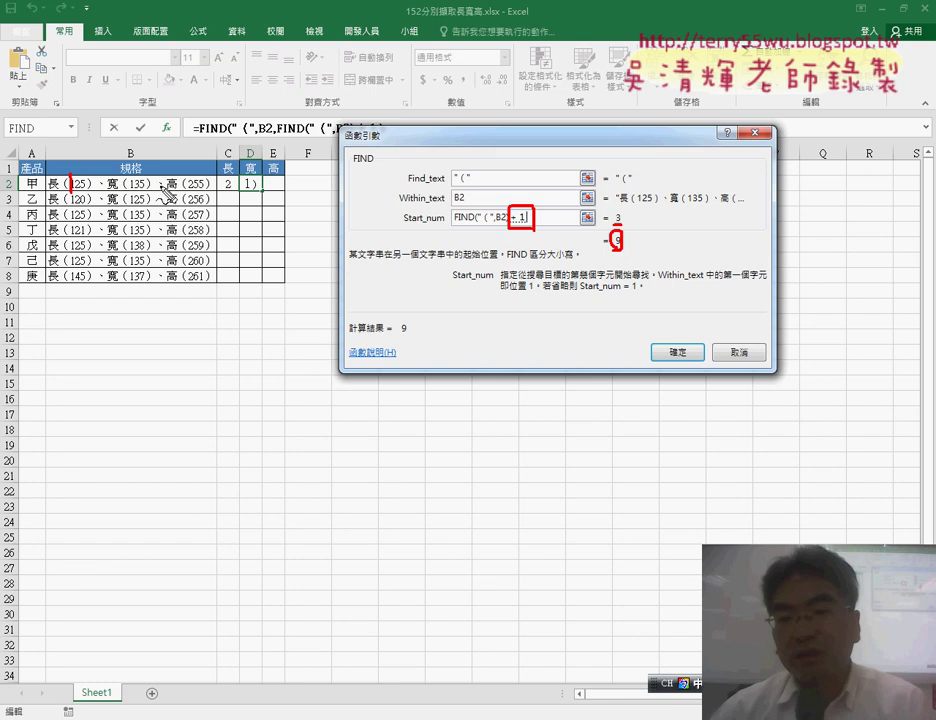
key(Escape)
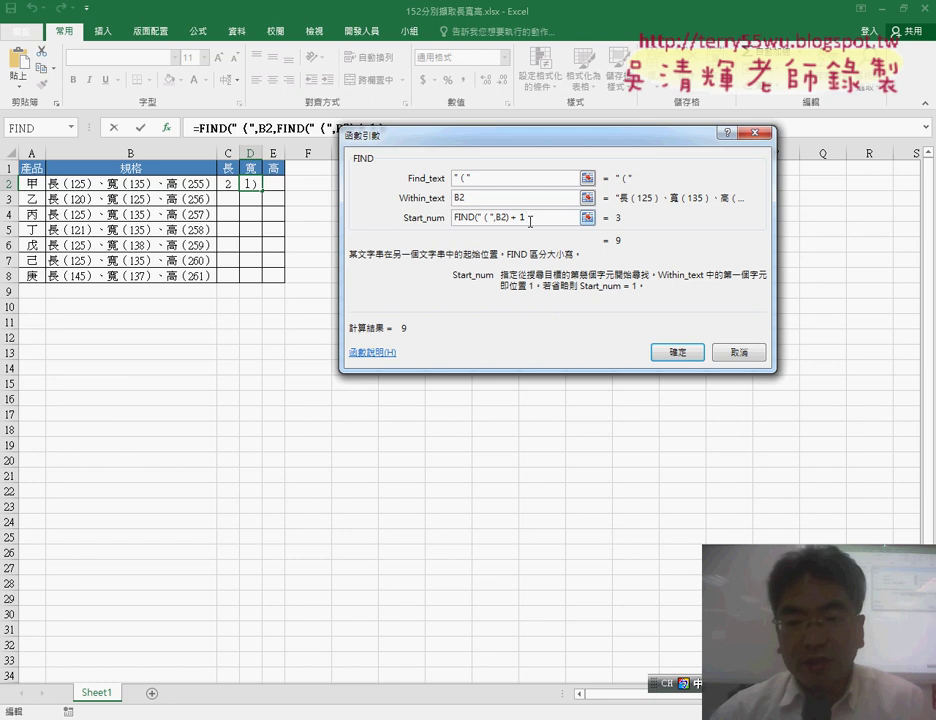
click(681, 352)
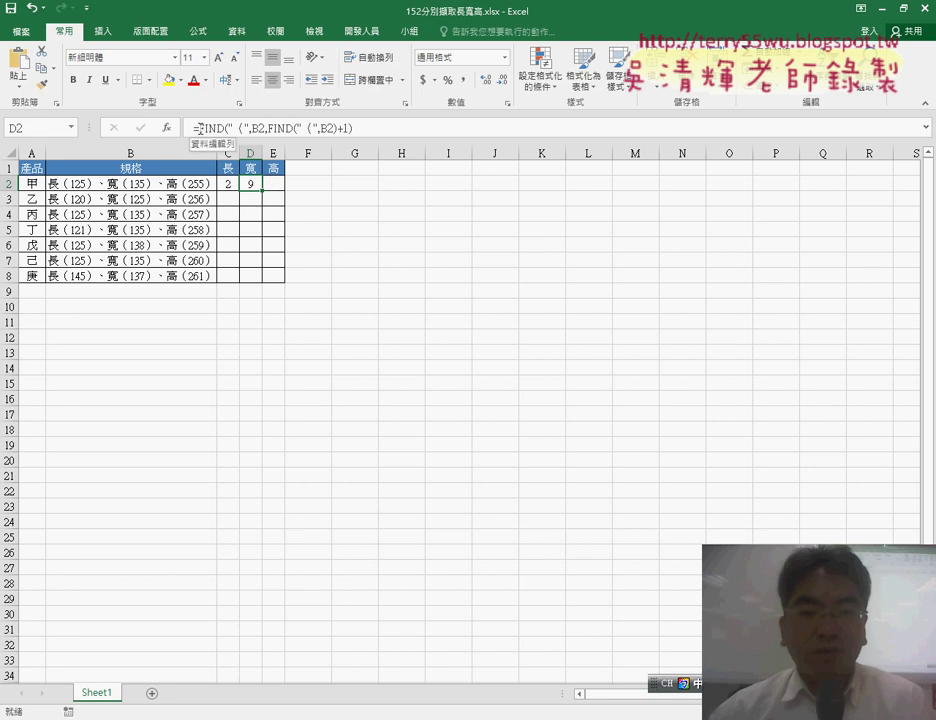
Copy D2's nested FIND formula text into E2's formula bar
drag(198, 128, 393, 132)
right_click(332, 131)
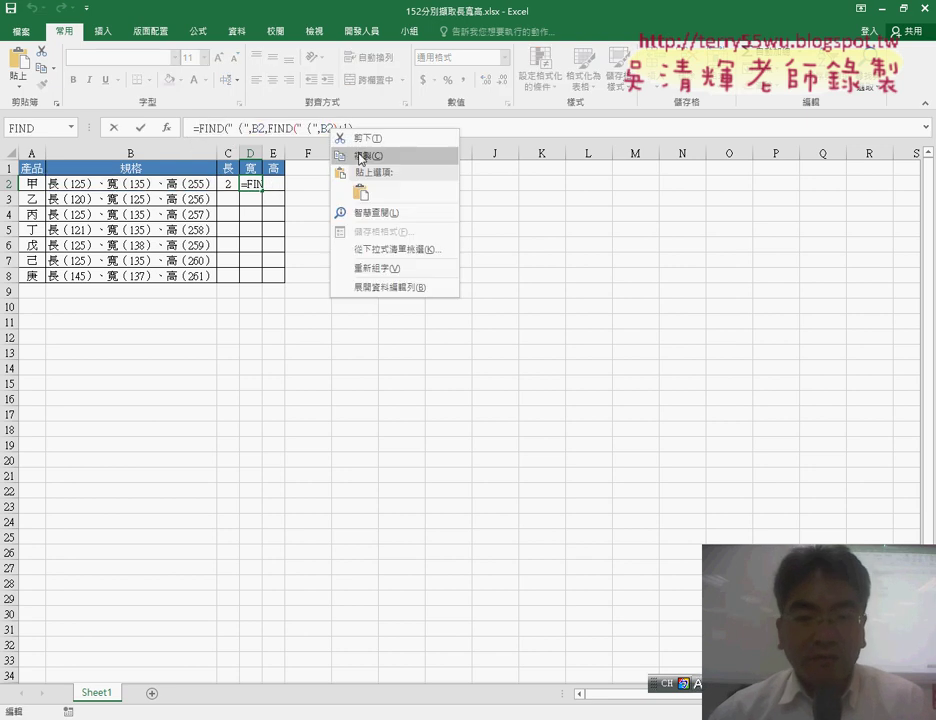
click(360, 155)
click(114, 128)
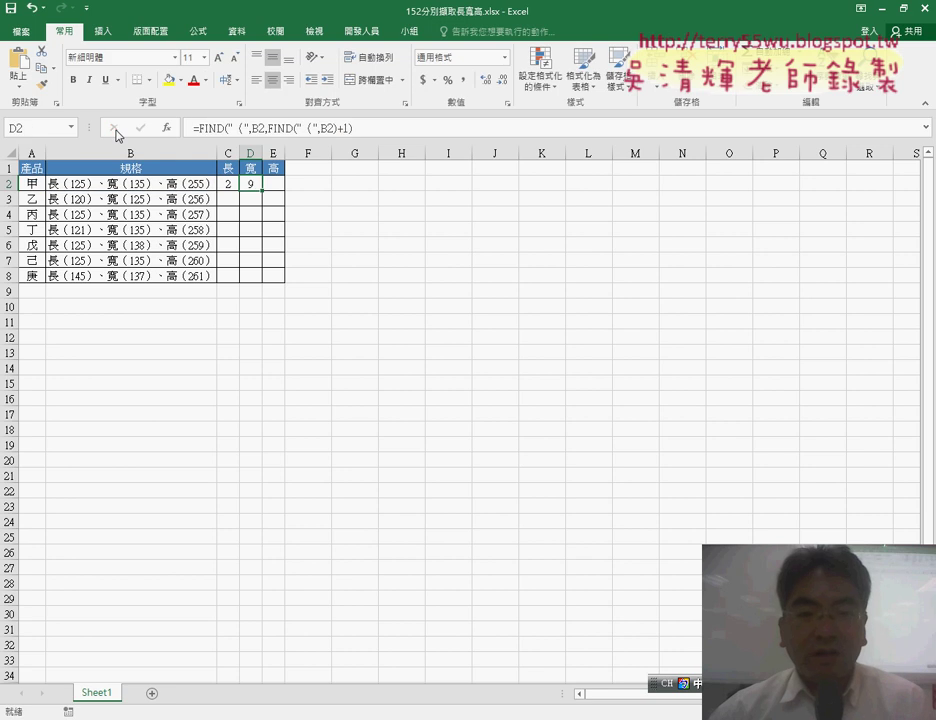
click(274, 183)
click(266, 129)
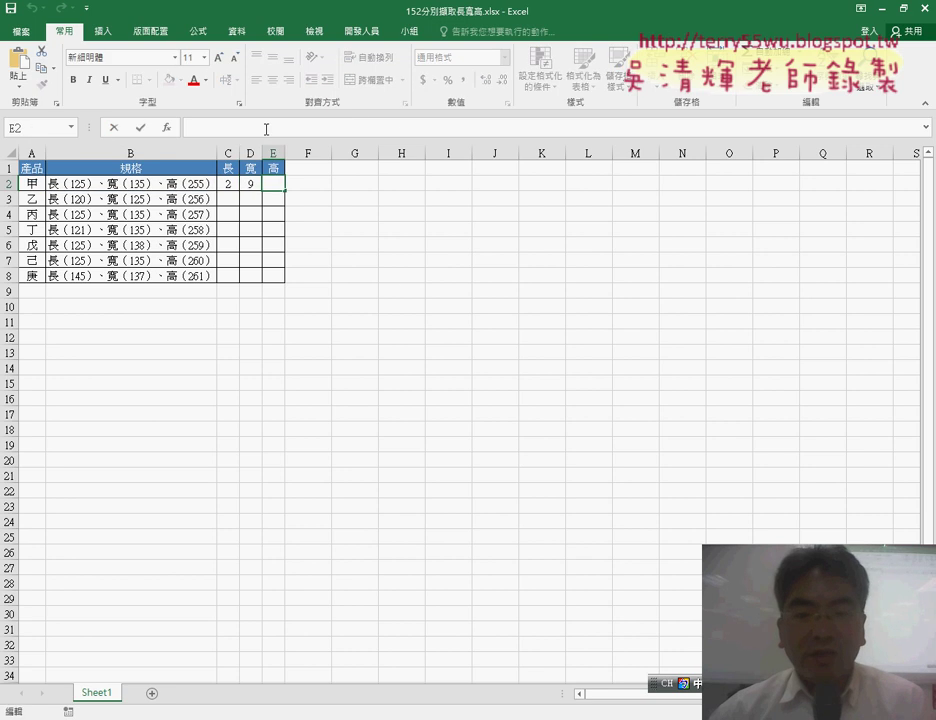
right_click(266, 129)
click(290, 192)
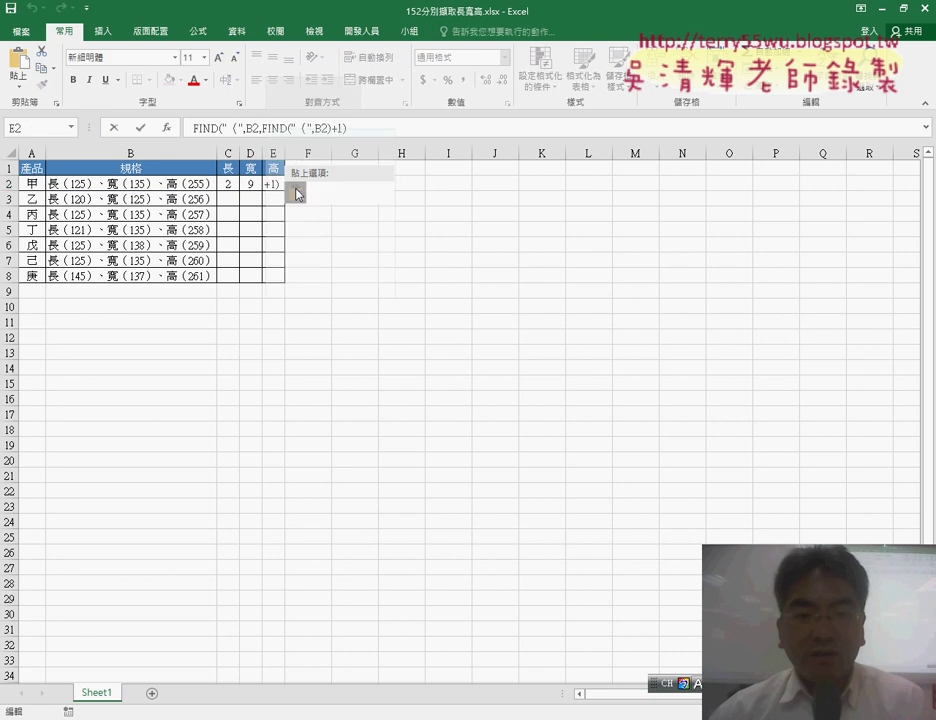
Paste the copied formula into E2 prefixed with = and commit it
click(198, 128)
text(=)
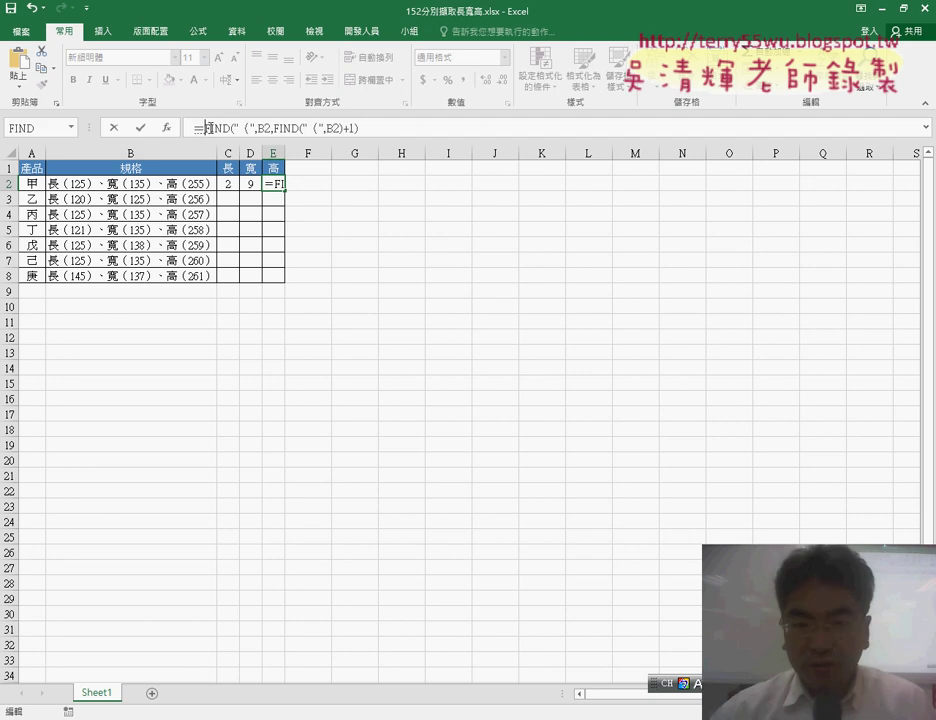
click(208, 128)
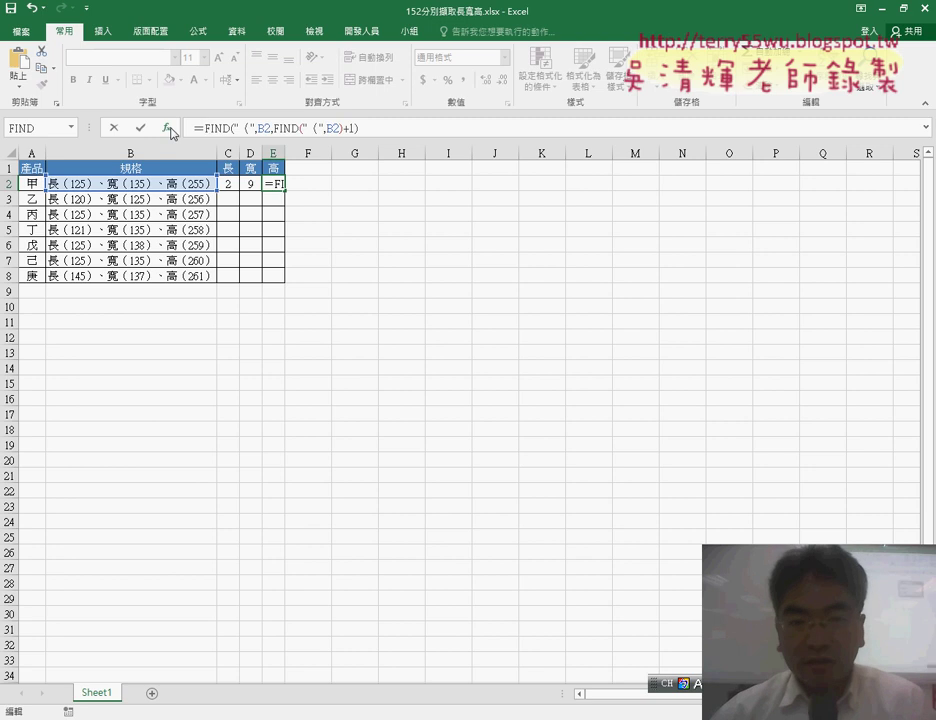
click(166, 128)
click(594, 270)
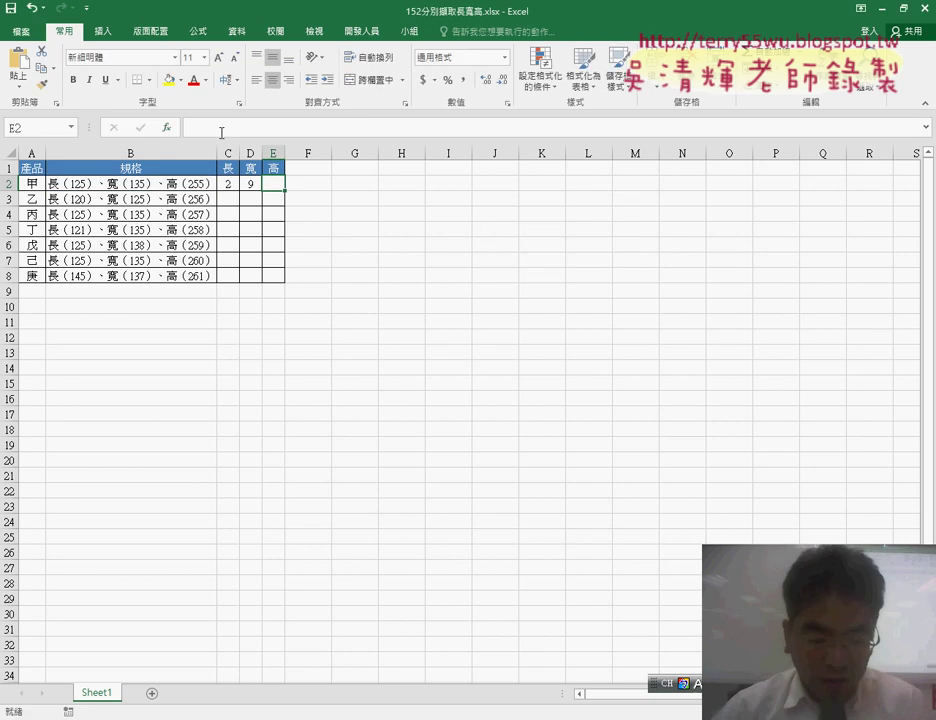
click(221, 128)
key(ctrl+v)
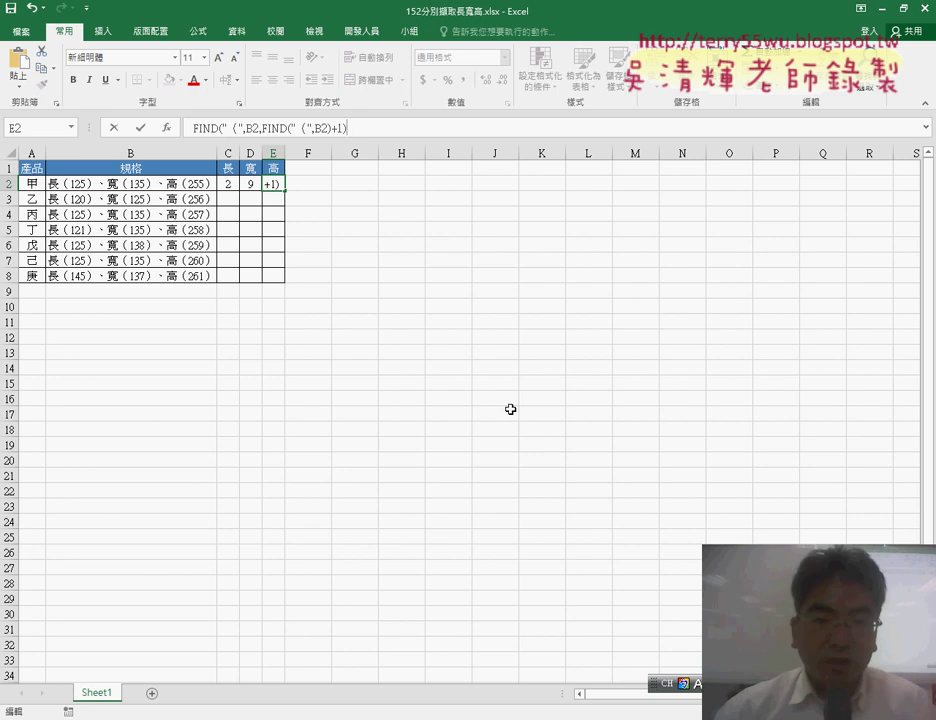
click(196, 128)
text(=)
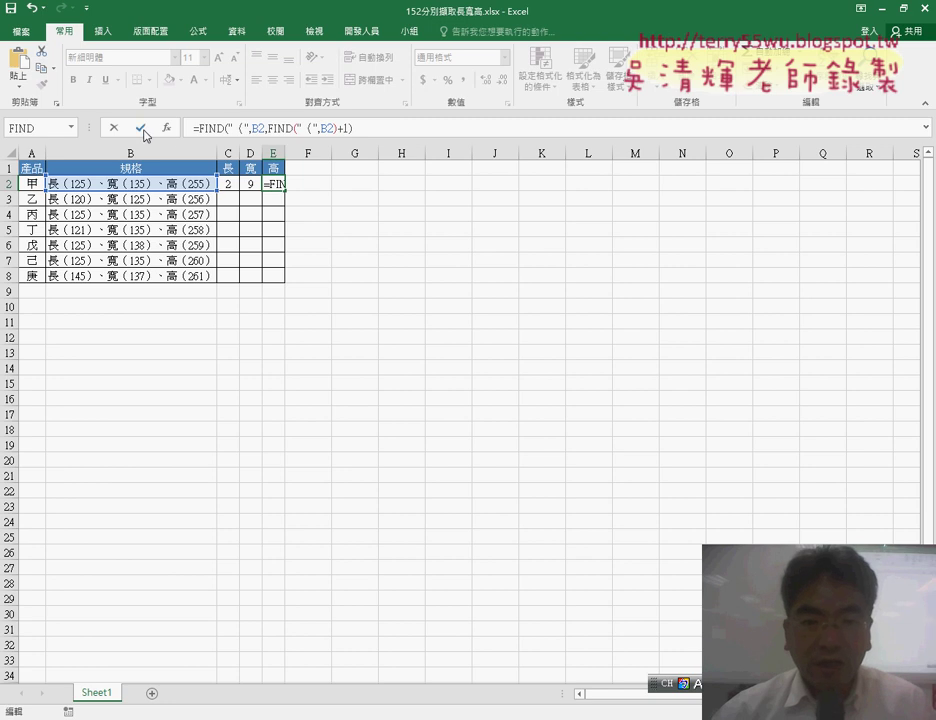
click(141, 128)
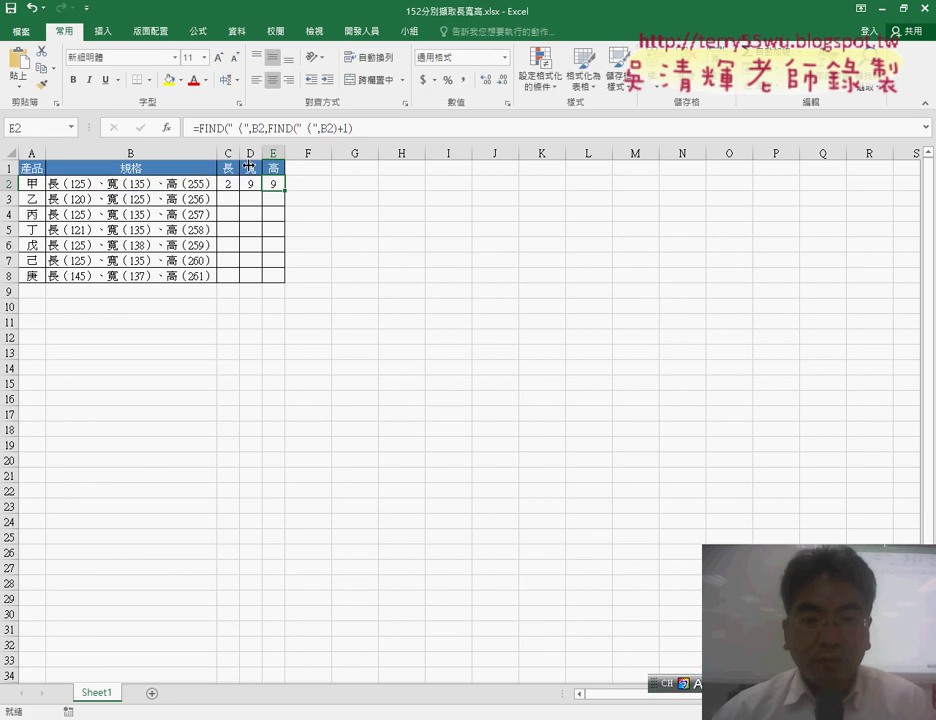
Set E2's Start_num to the copied two-level FIND formula plus 1, giving 16
drag(196, 128, 345, 128)
right_click(345, 129)
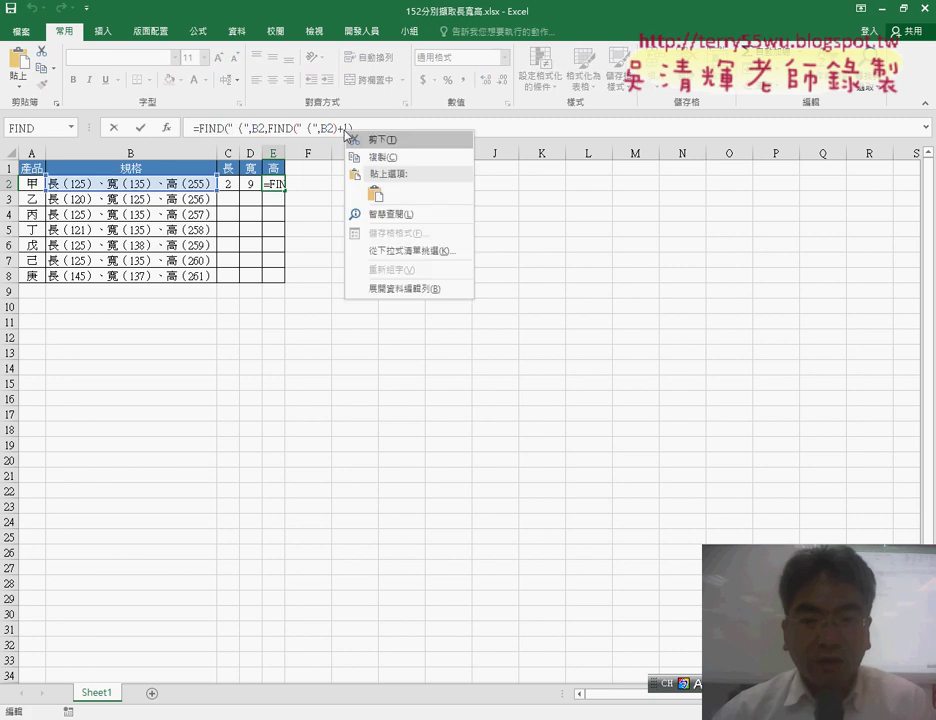
click(396, 158)
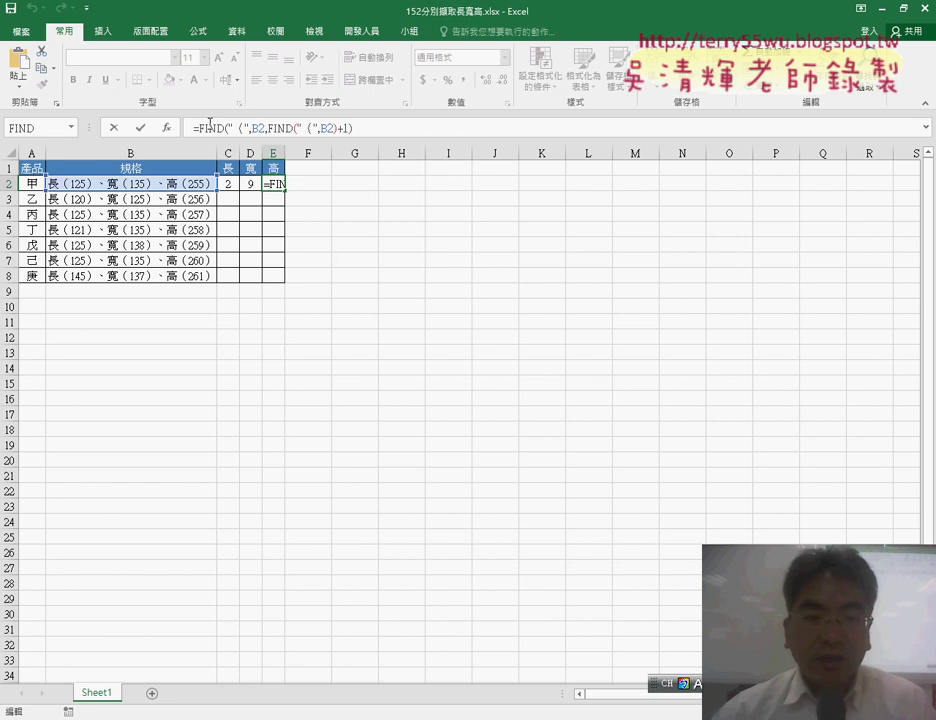
click(168, 128)
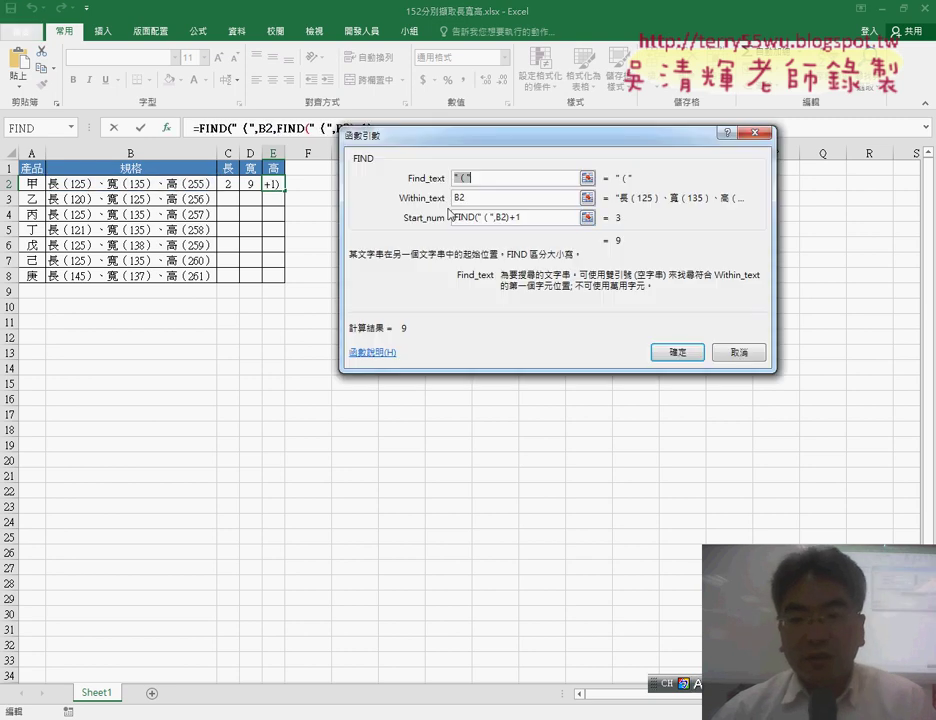
drag(531, 218, 455, 218)
right_click(532, 212)
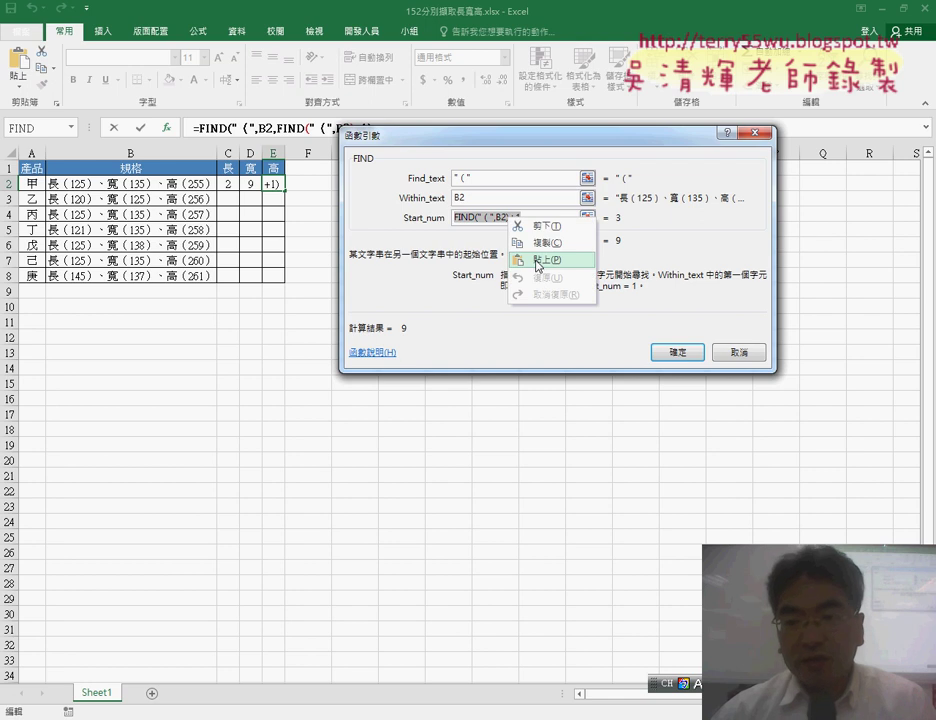
click(562, 259)
text(+1)
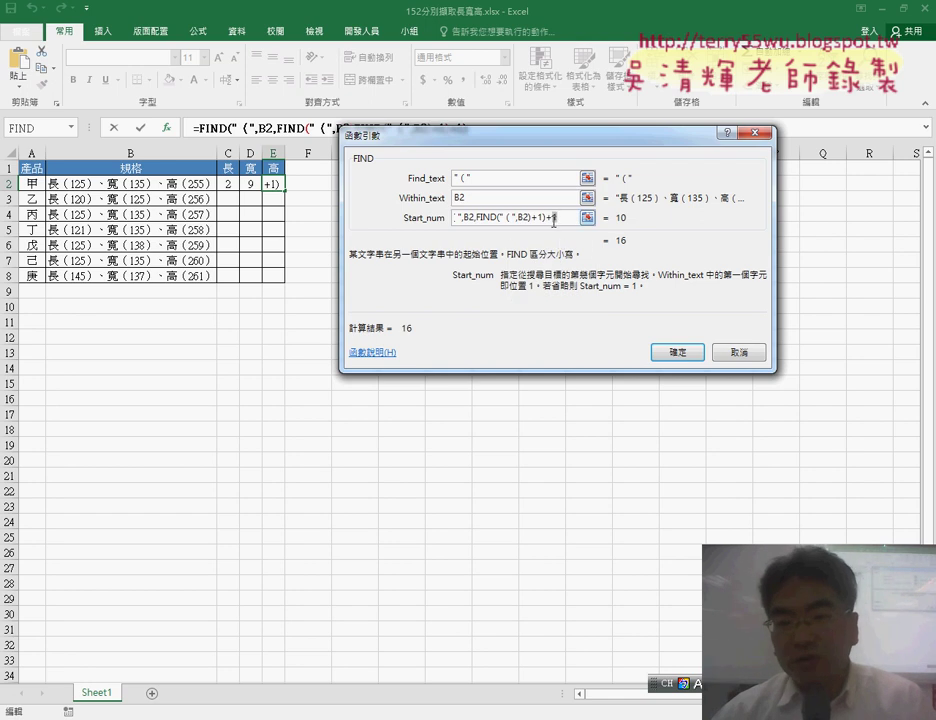
drag(557, 218, 544, 218)
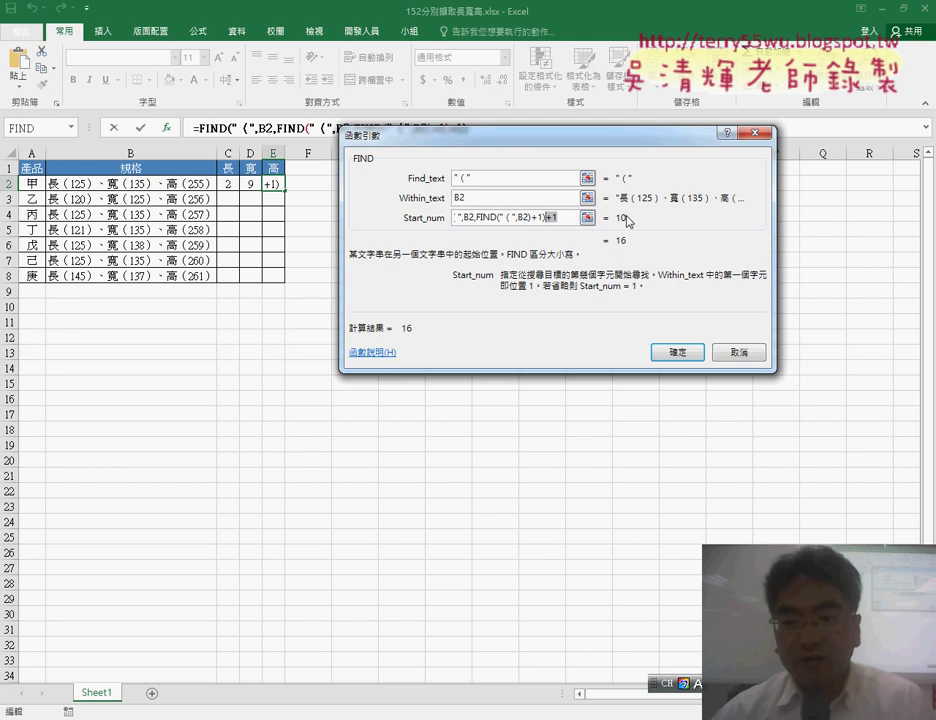
click(678, 352)
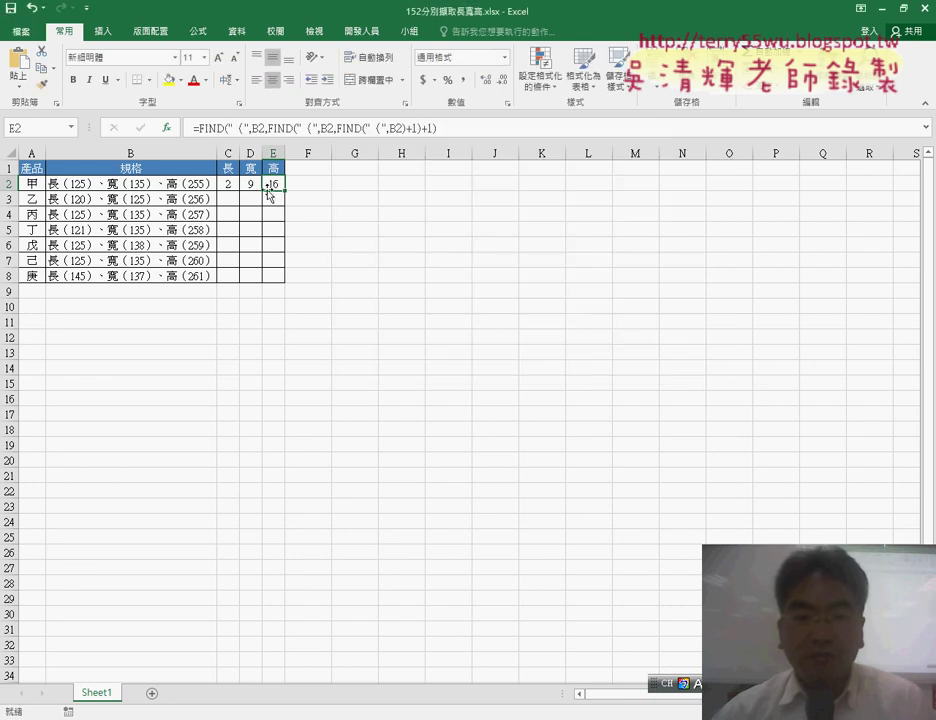
Fill the C2, D2 and E2 formulas down to row 8 using each fill handle
click(230, 186)
drag(239, 191, 237, 277)
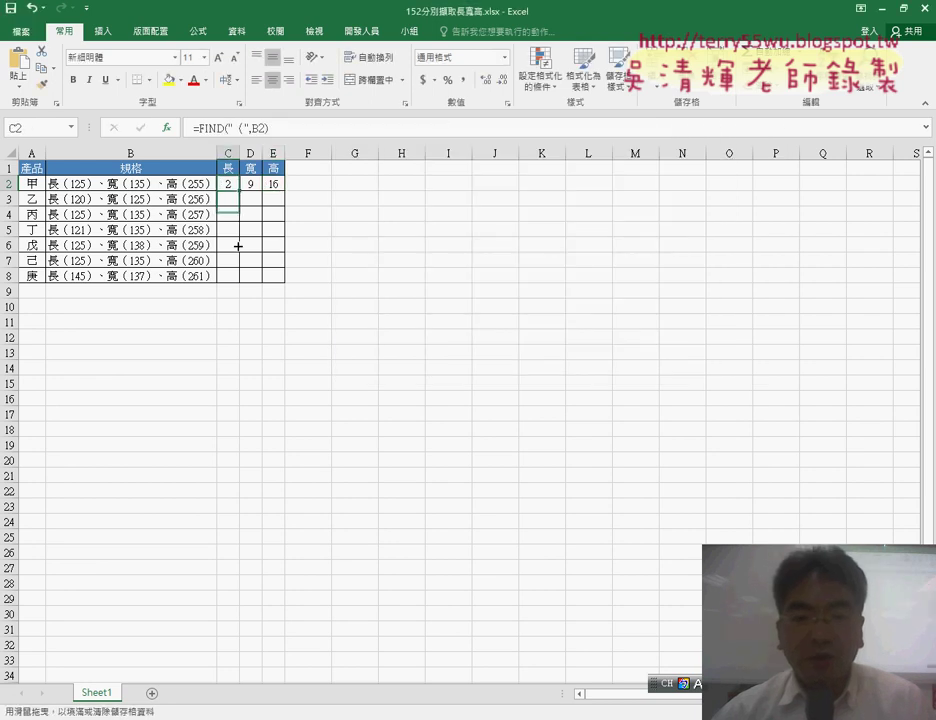
click(253, 183)
drag(257, 191, 264, 268)
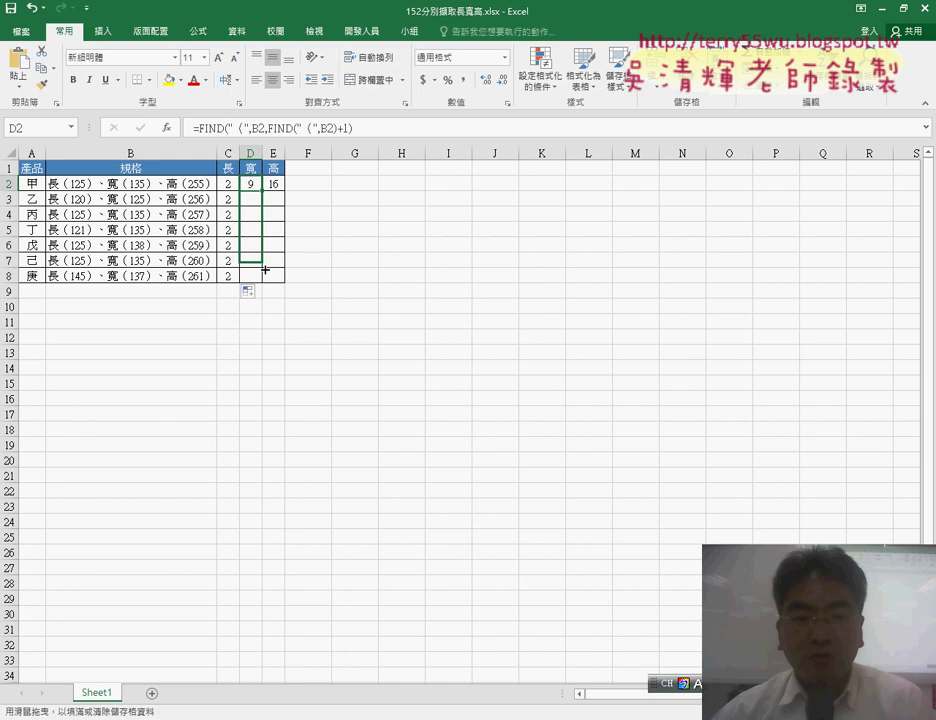
click(283, 186)
drag(284, 191, 285, 277)
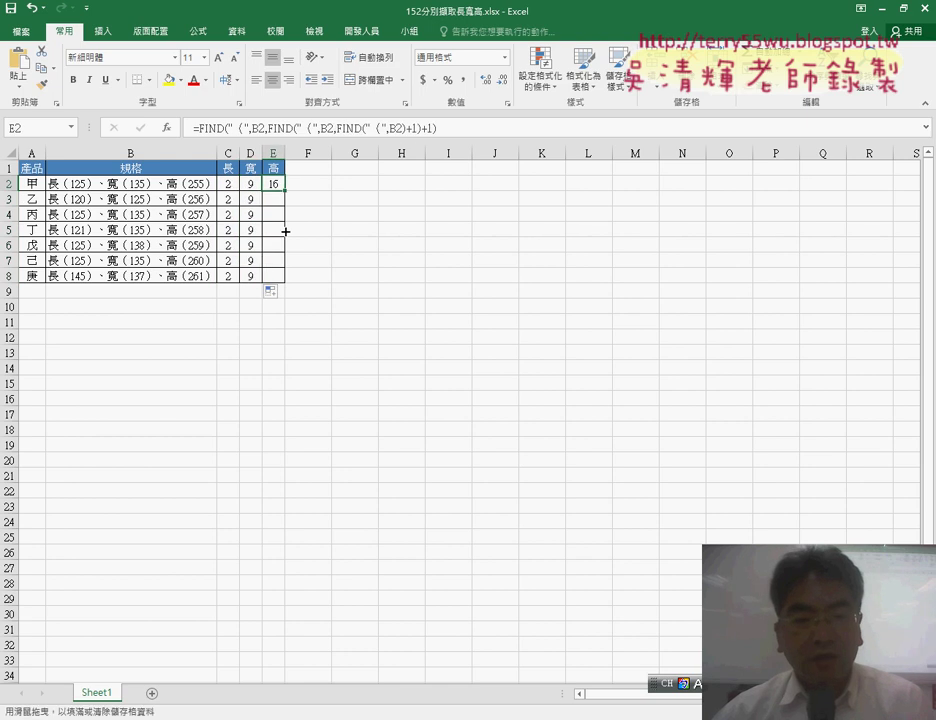